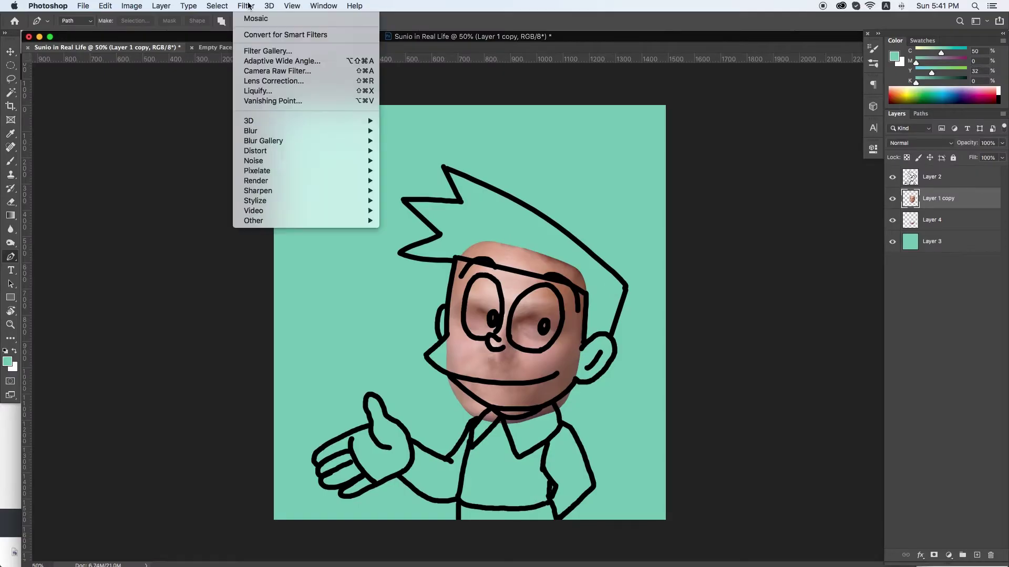
- Apply the face liquify, then push Layer 4's lower mouth skin into a curve over the Layer 2 backdrop
scroll(773, 473, down, 5)
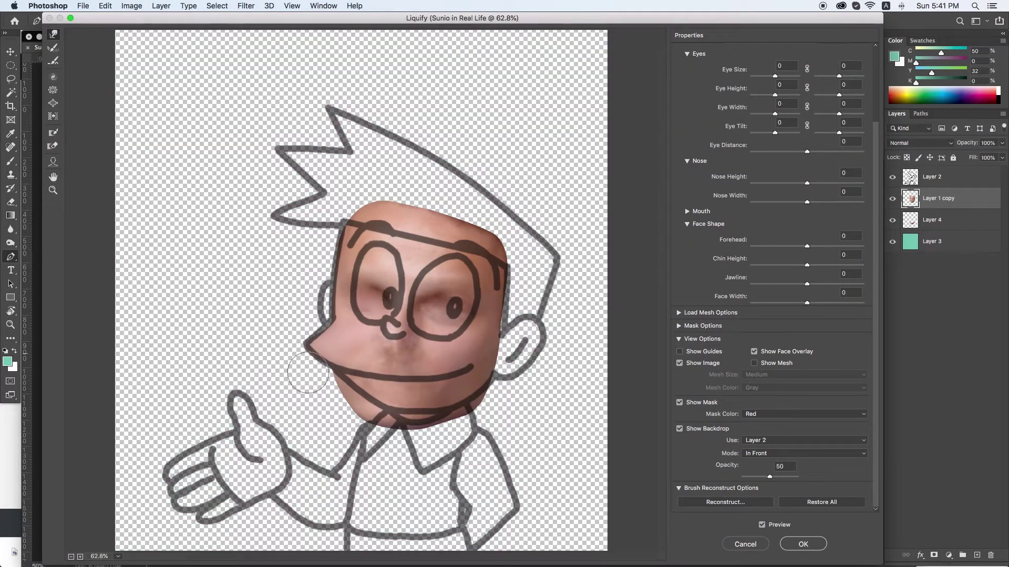
key(Return)
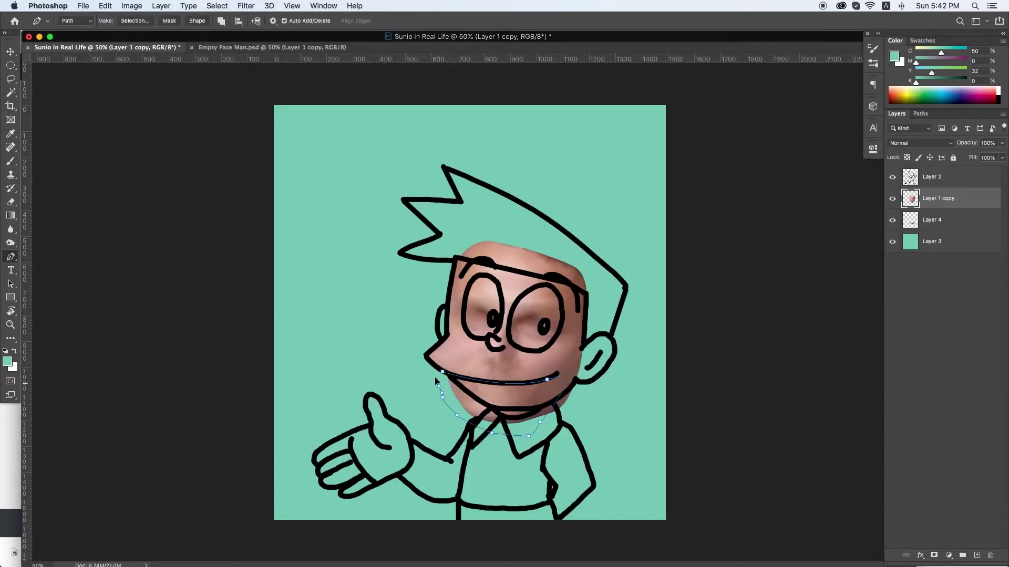
key(alt+bracketleft)
key(super+shift+x)
click(804, 440)
click(809, 460)
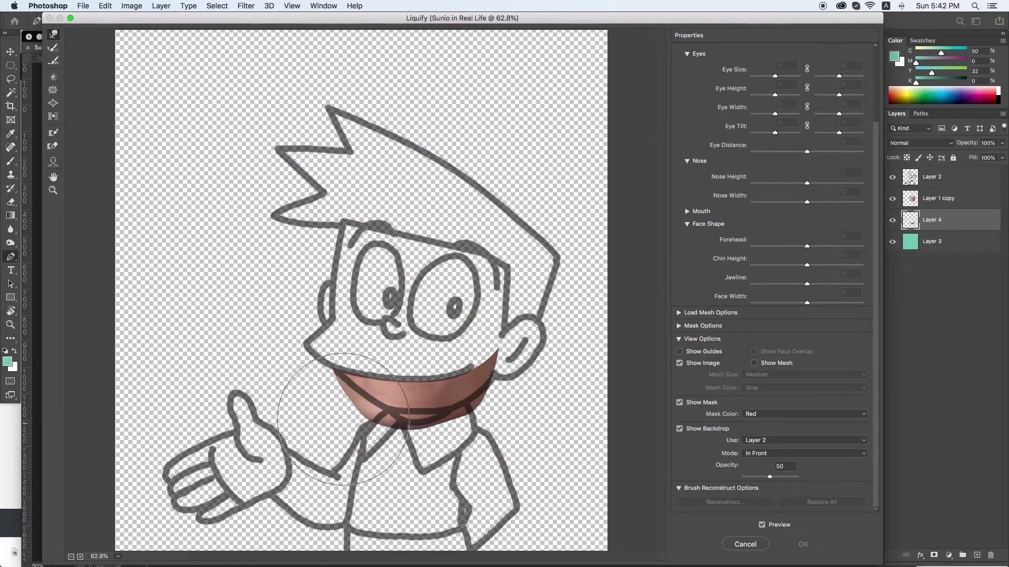
drag(322, 429, 436, 415)
key(bracketleft)
key(bracketleft)
key(bracketleft)
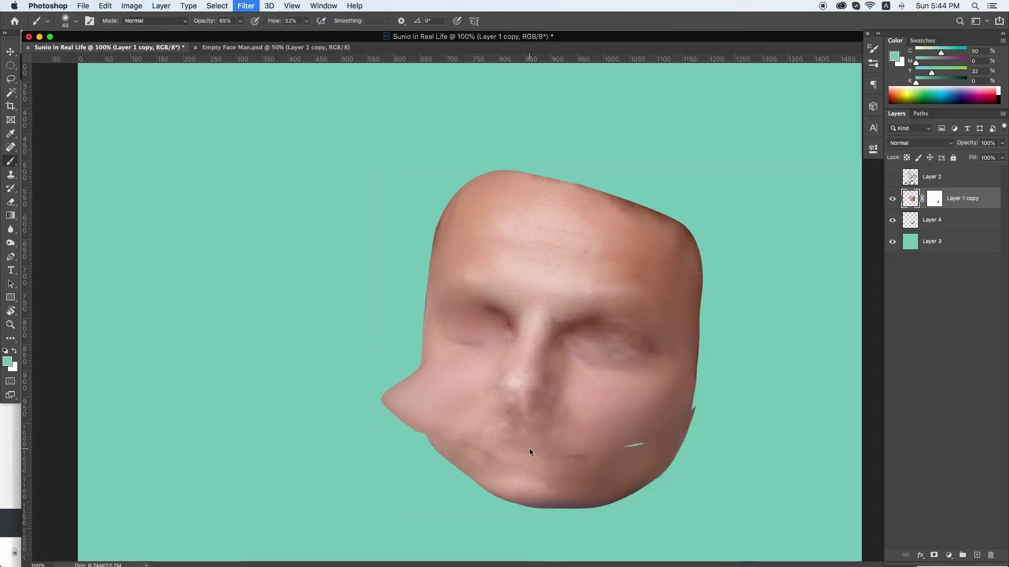
- Reapply liquify and warp the lower face layer to follow the cartoon mouth outline
key(ctrl+shift+x)
key(Return)
key(ctrl+t)
right_click(637, 439)
click(637, 439)
key(Return)
key(b)
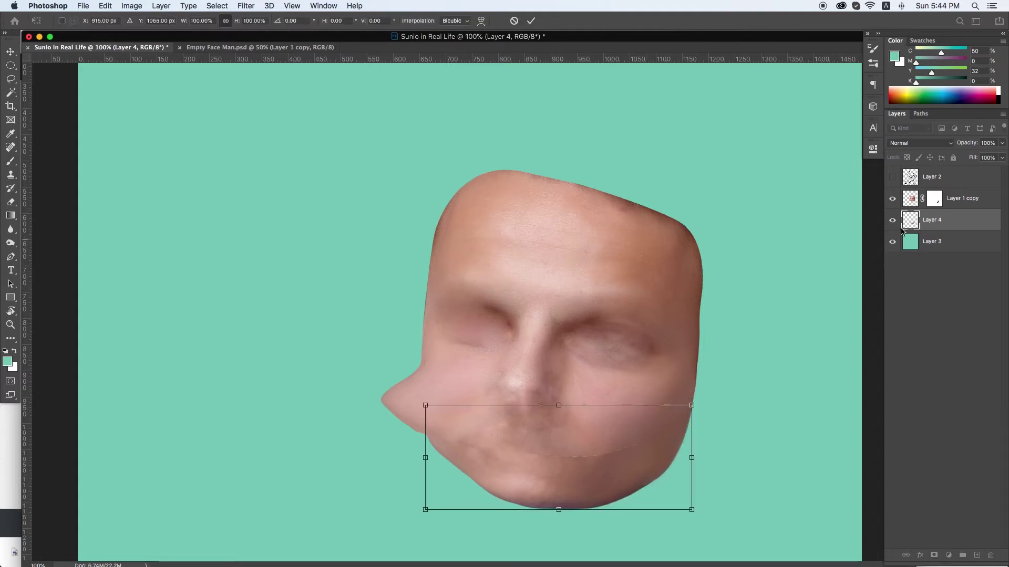
click(891, 177)
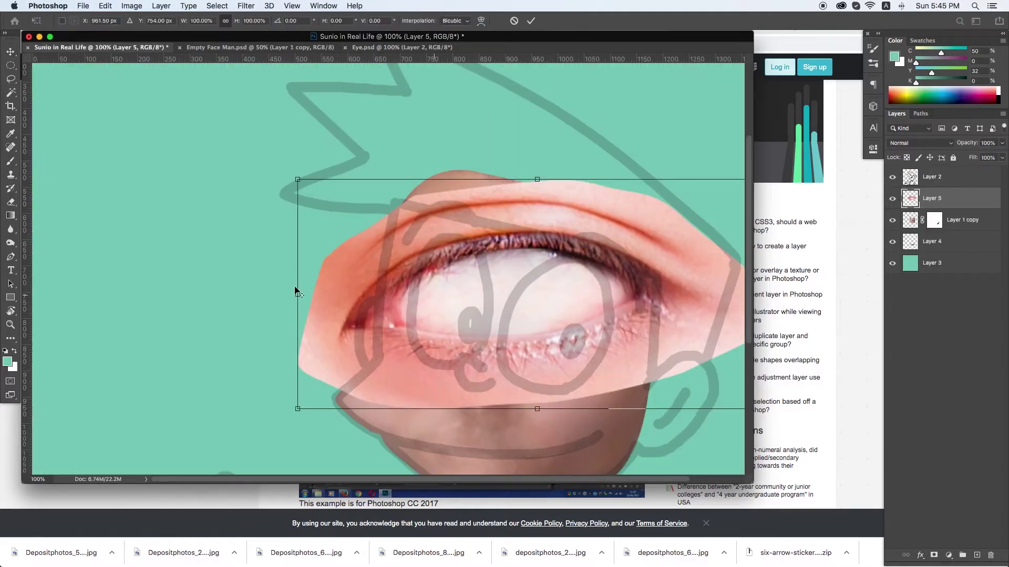
- Scale, tilt slightly clockwise and position the photo eye over the cartoon's eye
drag(298, 294, 407, 286)
mouse_move(745, 294)
mouse_down()
mouse_move(725, 316)
mouse_move(646, 294)
mouse_up()
mouse_move(537, 408)
mouse_down()
mouse_move(540, 383)
mouse_move(541, 416)
mouse_up()
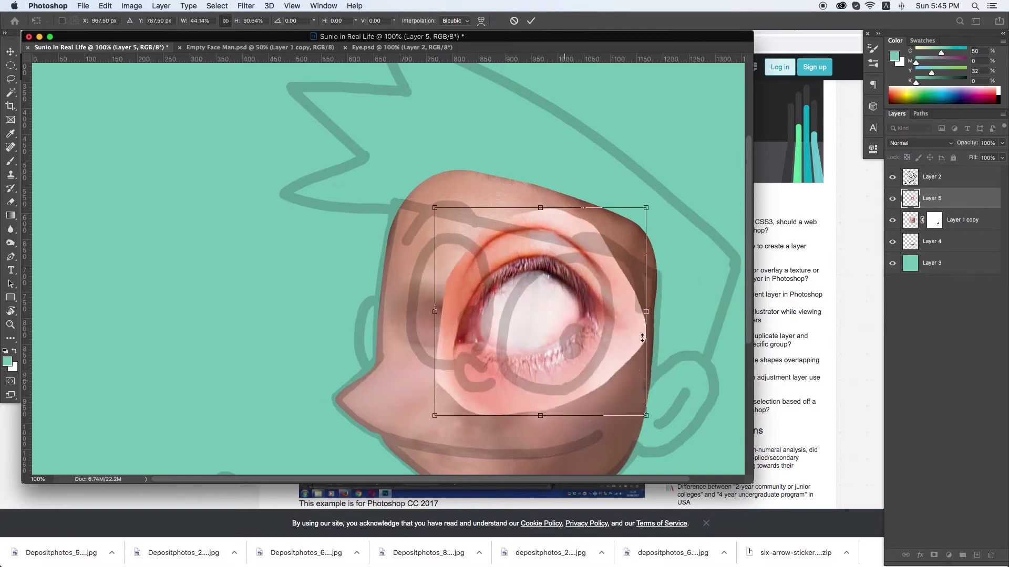
drag(655, 423, 634, 441)
drag(519, 308, 549, 326)
drag(447, 415, 559, 282)
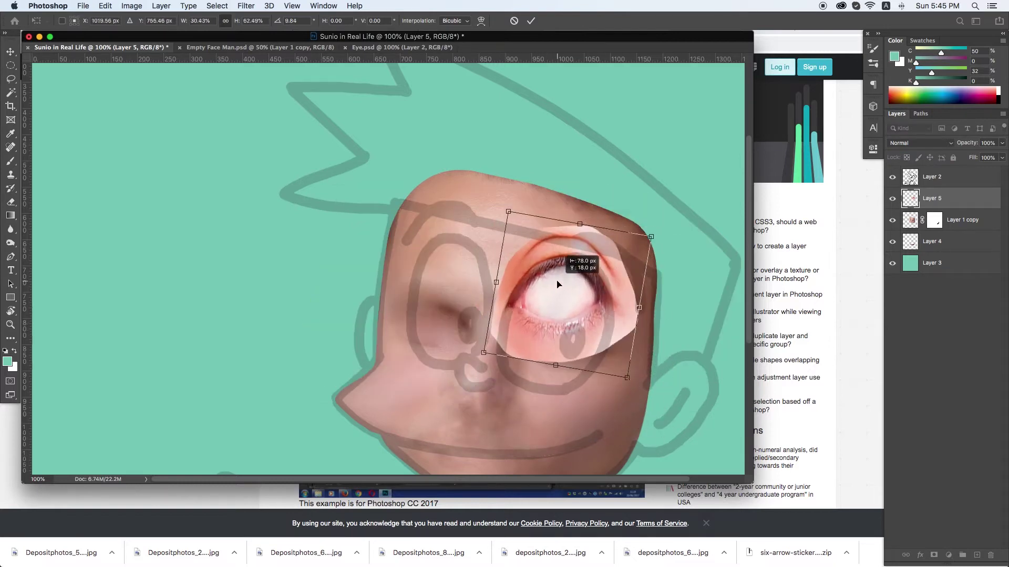
key(Return)
- Liquify the eye into a taller oval using Layer 2 as the backdrop
key(ctrl+shift+x)
scroll(857, 437, down, 4)
click(804, 441)
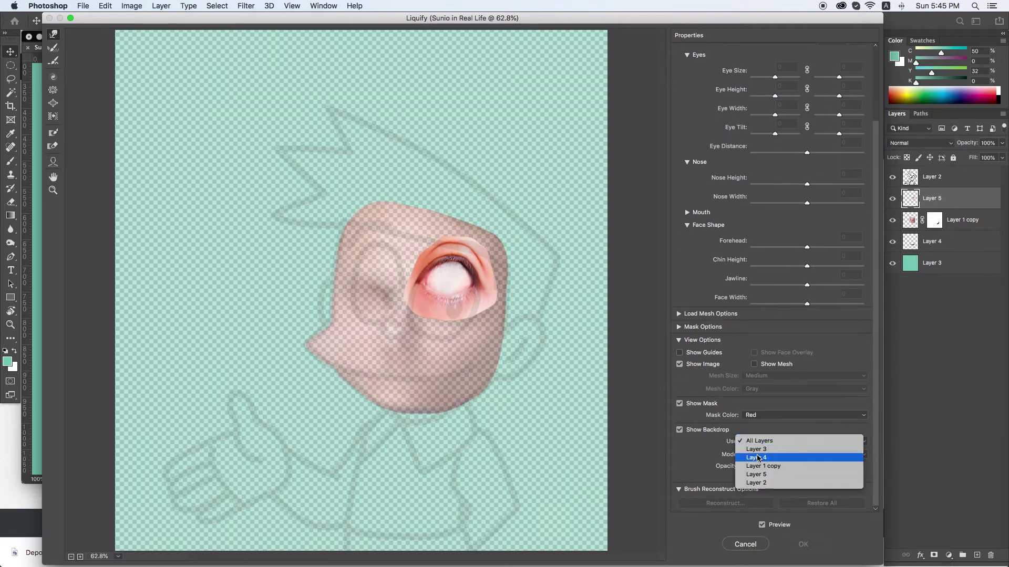
click(762, 448)
mouse_move(445, 291)
mouse_down()
mouse_move(462, 297)
mouse_move(420, 299)
mouse_move(442, 331)
mouse_move(450, 284)
mouse_up()
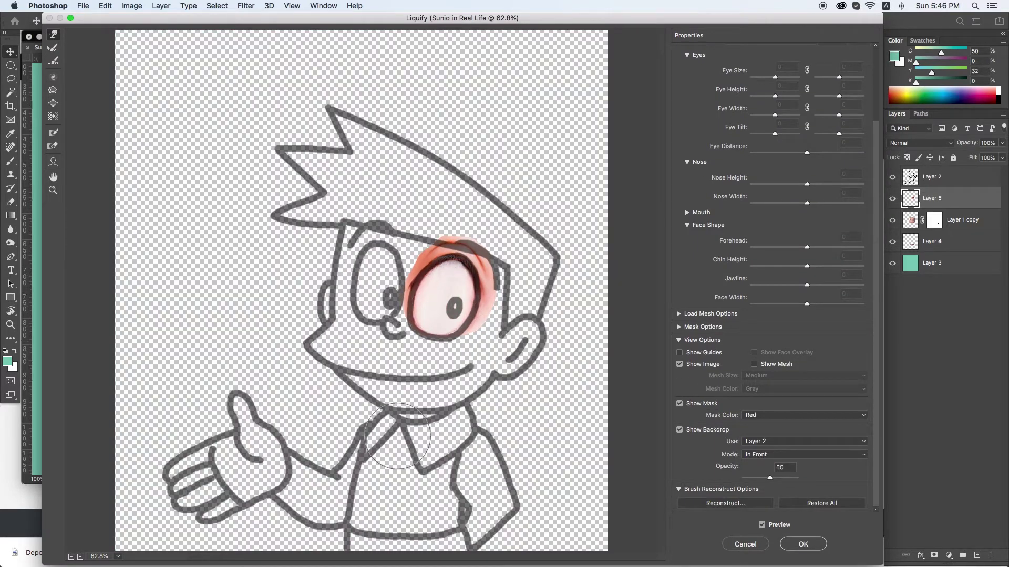
key(Return)
- Hide the cartoon outline and desaturate the eye toward grey with Hue/Saturation
click(891, 178)
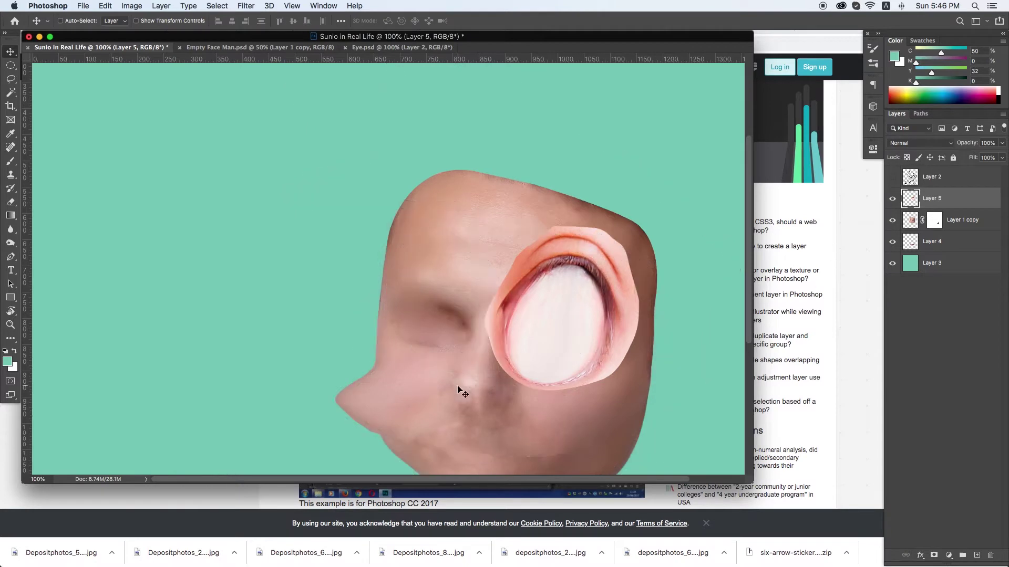
key(ctrl+u)
drag(755, 410, 732, 410)
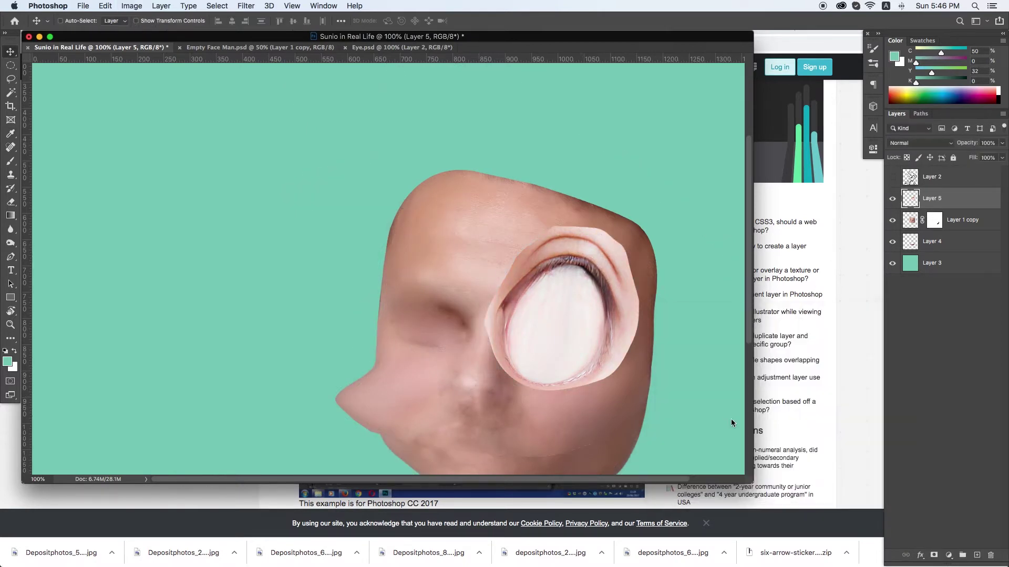
key(Return)
- Brighten the eye with Levels and mask its upper-right edge into the face
key(ctrl+l)
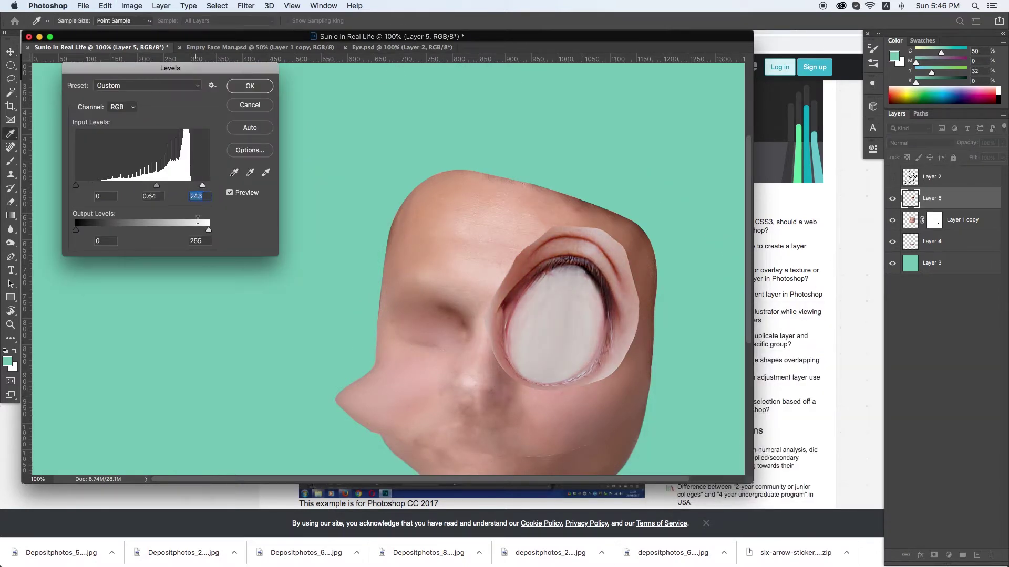
key(Return)
key(b)
key(9)
key(3)
drag(563, 225, 637, 277)
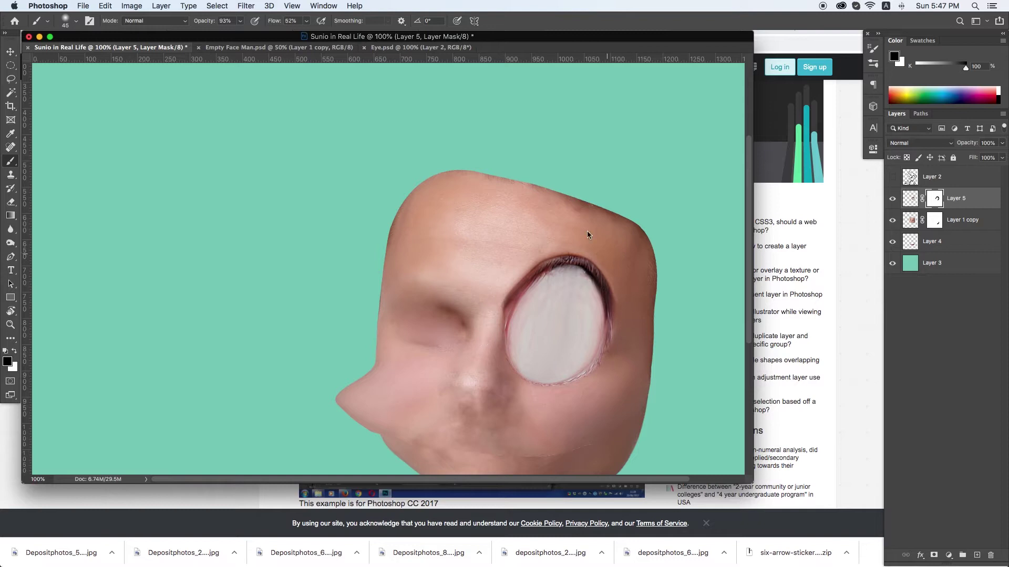
- Set a black brush and bring up transform options for the second eye piece
key(p)
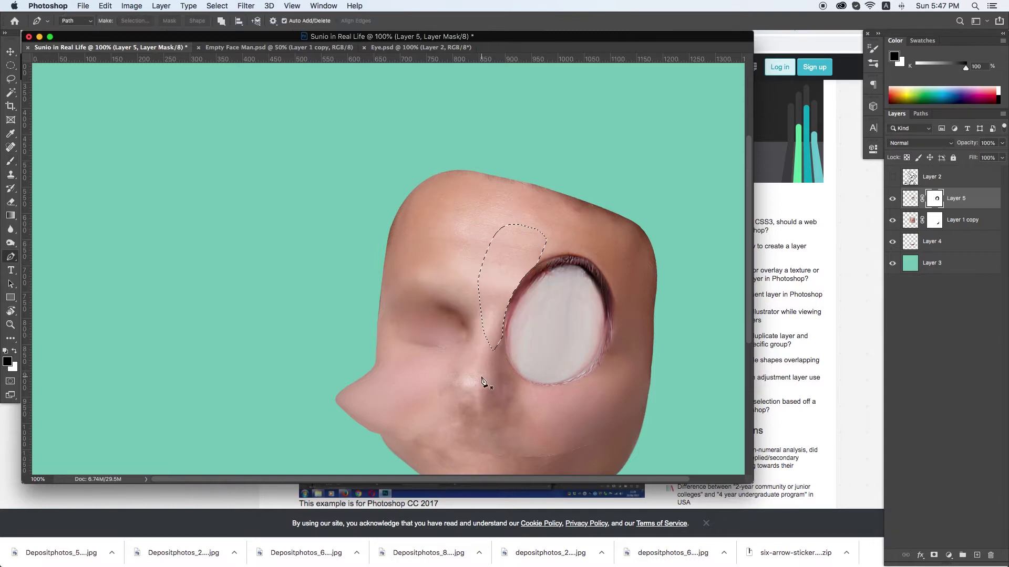
key(b)
key(x)
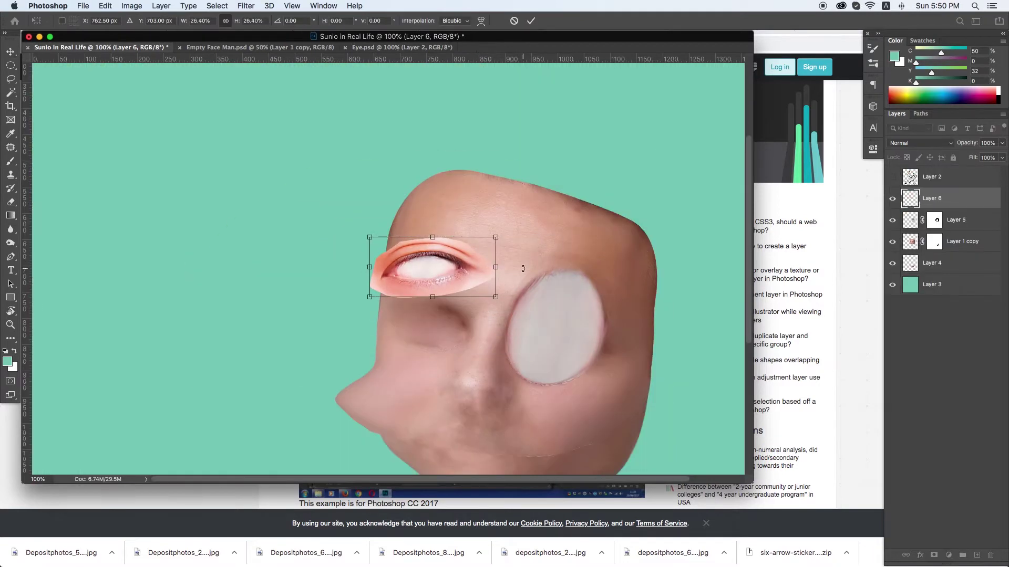
right_click(552, 318)
- Adjust the second eye's colour and levels, then mask out its lower part
key(Escape)
key(Return)
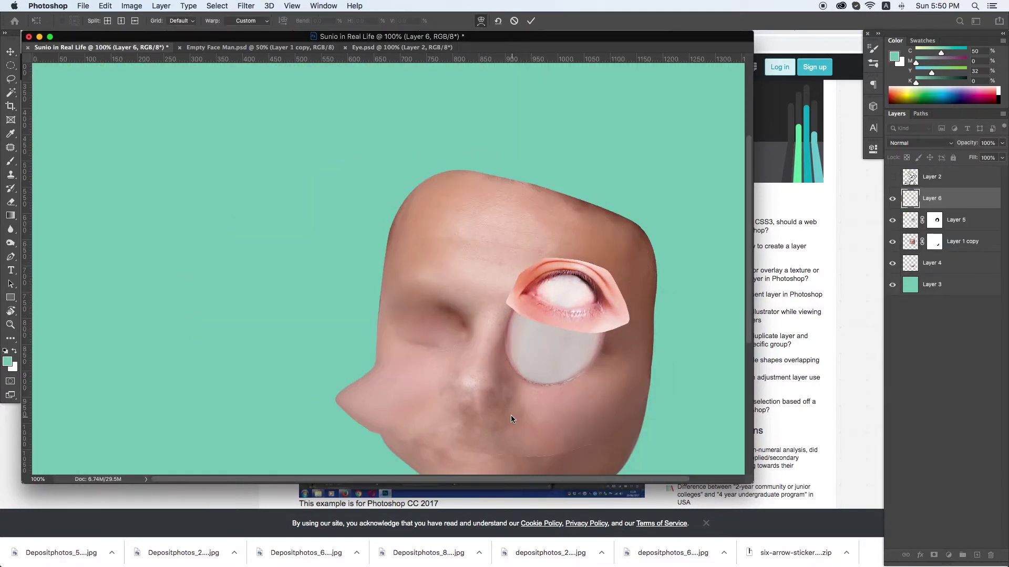
key(ctrl+u)
key(Return)
key(ctrl+l)
key(Return)
key(b)
click(934, 555)
mouse_move(578, 310)
mouse_down()
mouse_move(570, 320)
mouse_move(625, 328)
mouse_up()
- Test Darken blending on the lash layer, resize it, and return it to Normal
key(ctrl+plus)
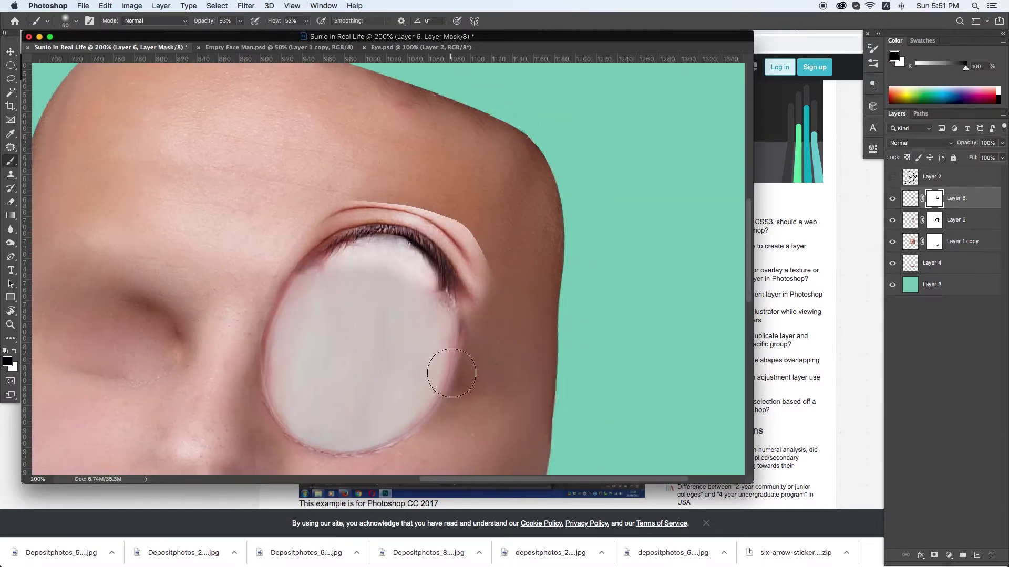
key(bracketleft)
click(920, 143)
click(904, 187)
key(ctrl+t)
key(Return)
key(bracketright)
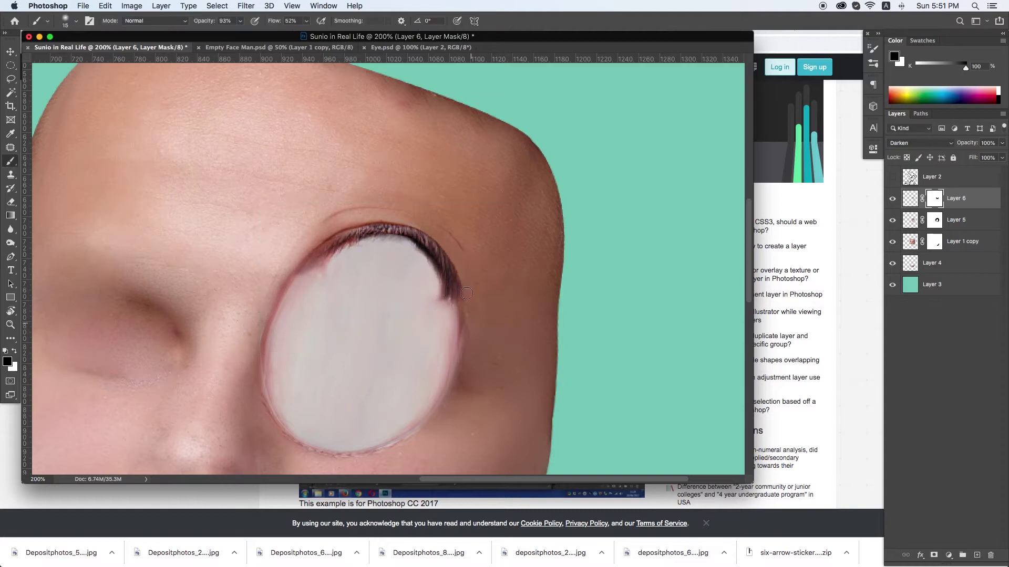
key(ctrl+minus)
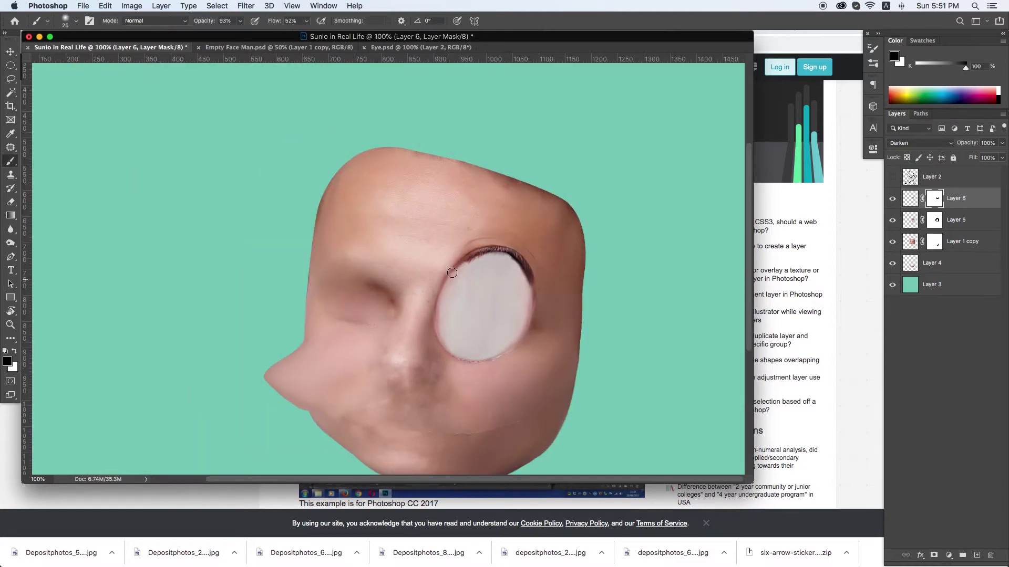
click(921, 143)
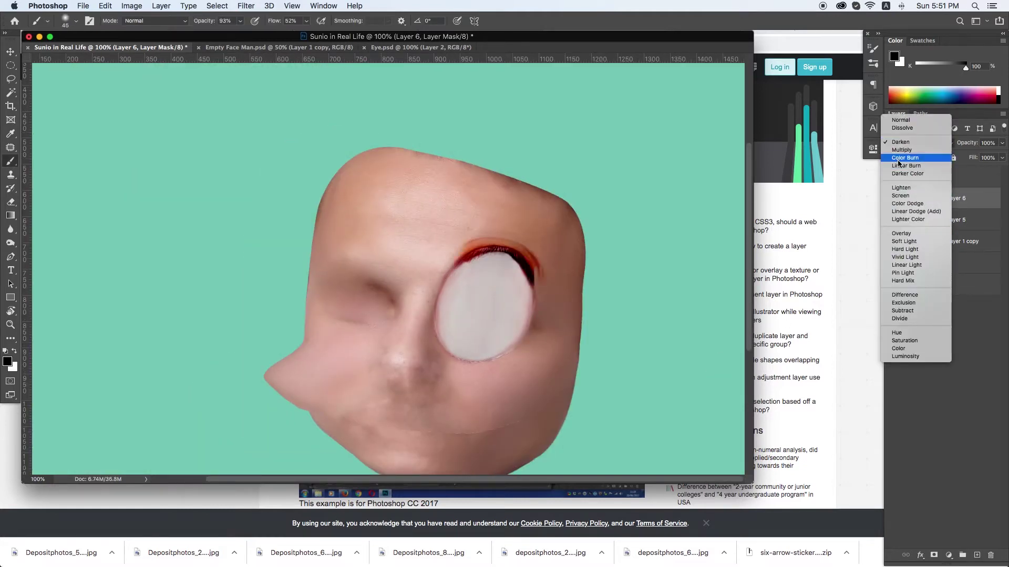
click(901, 117)
- Darken the lash layer with Levels and target its mask for brushing
key(ctrl+l)
key(Escape)
key(ctrl+l)
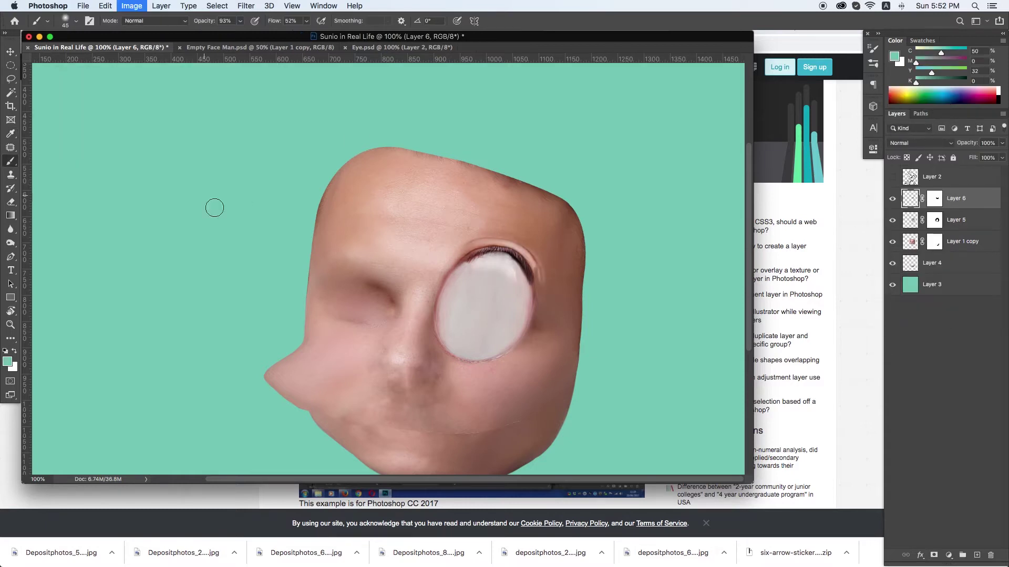
drag(147, 186, 161, 190)
key(Return)
key(ctrl+plus)
key(ctrl+backslash)
key(b)
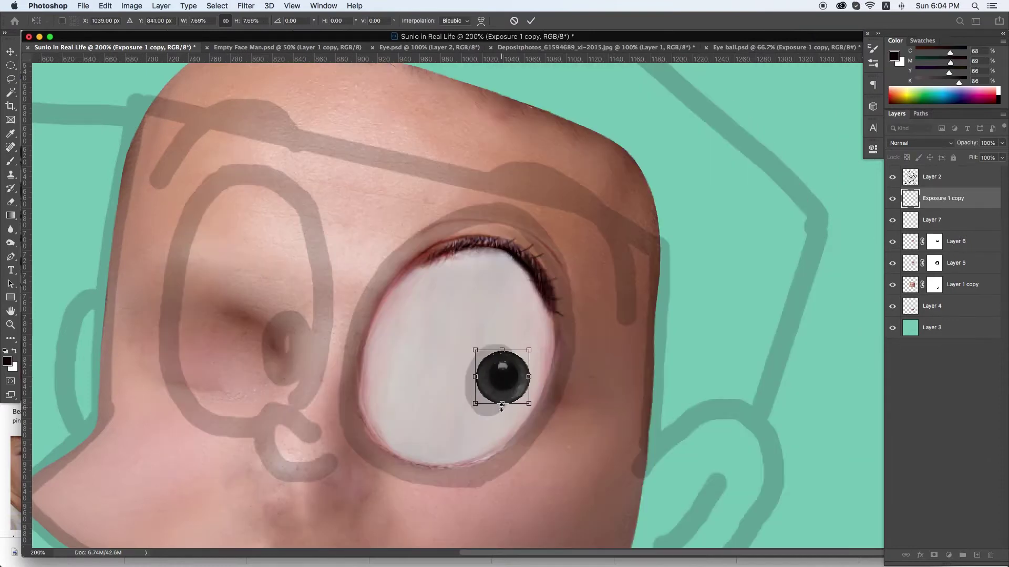
- Stretch the eyeball taller and duplicate the eye over the left eye, shifting its pupil
drag(535, 376, 520, 376)
key(Return)
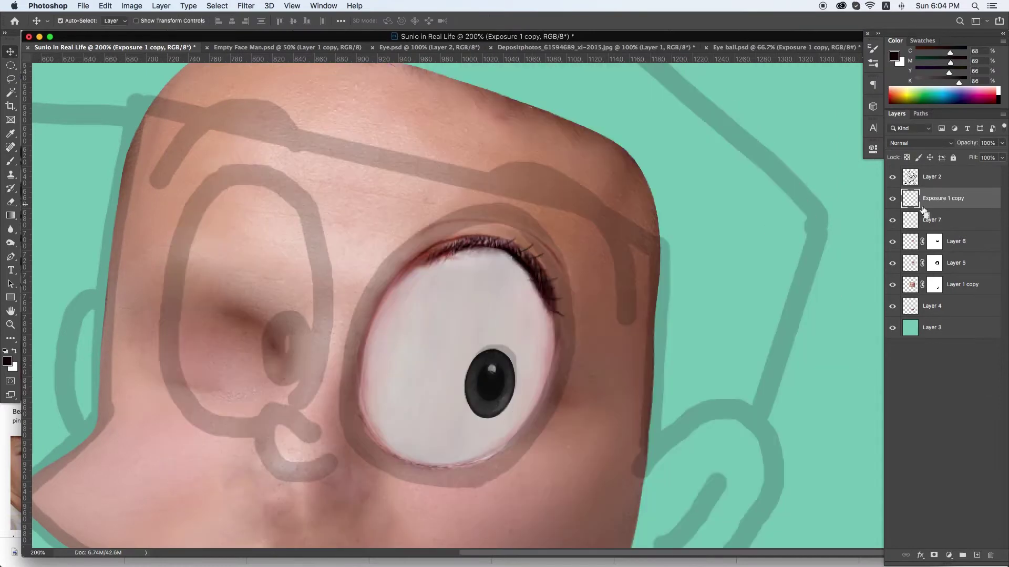
shift+click(956, 263)
drag(421, 285, 183, 237)
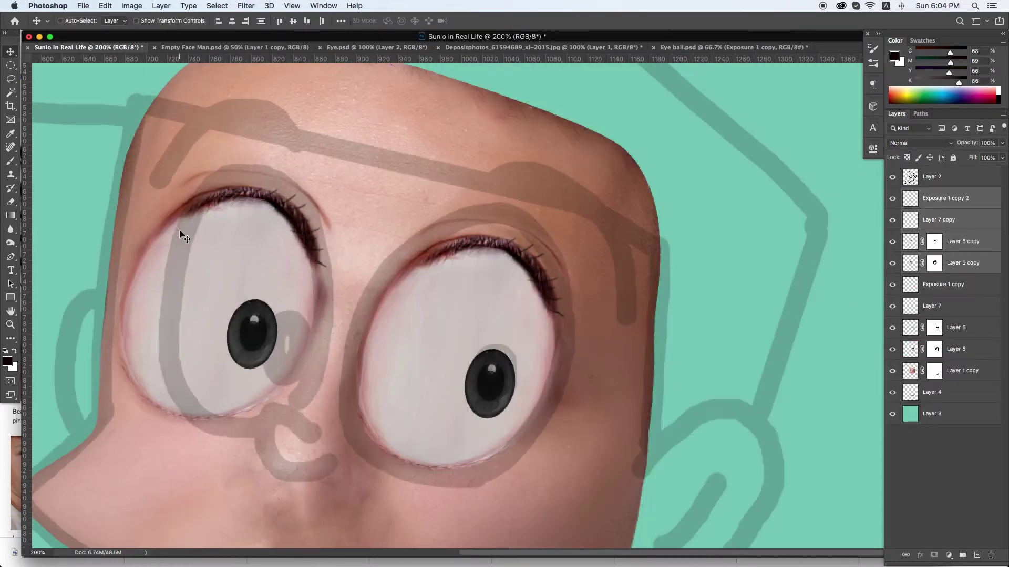
drag(247, 351, 281, 363)
key(ctrl+t)
key(Return)
- Warp the left eye's white layer to fit its outline
click(956, 263)
key(ctrl+t)
mouse_move(322, 409)
mouse_down()
mouse_move(345, 327)
mouse_move(250, 200)
mouse_up()
key(Return)
- Warp the left eyelashes to fit the eye and merge the eye layers down
key(alt+bracketright)
key(ctrl+t)
right_click(386, 265)
click(415, 338)
key(Return)
key(alt+bracketright)
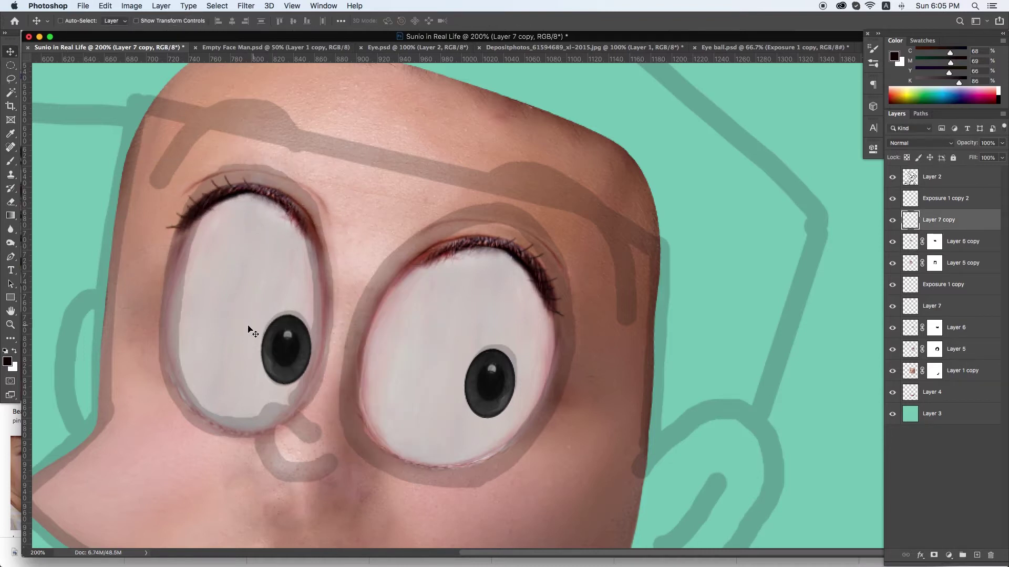
key(ctrl+e)
key(alt+bracketleft)
key(alt+bracketleft)
key(alt+bracketleft)
key(ctrl+e)
key(ctrl+0)
key(ctrl+plus)
key(ctrl+plus)
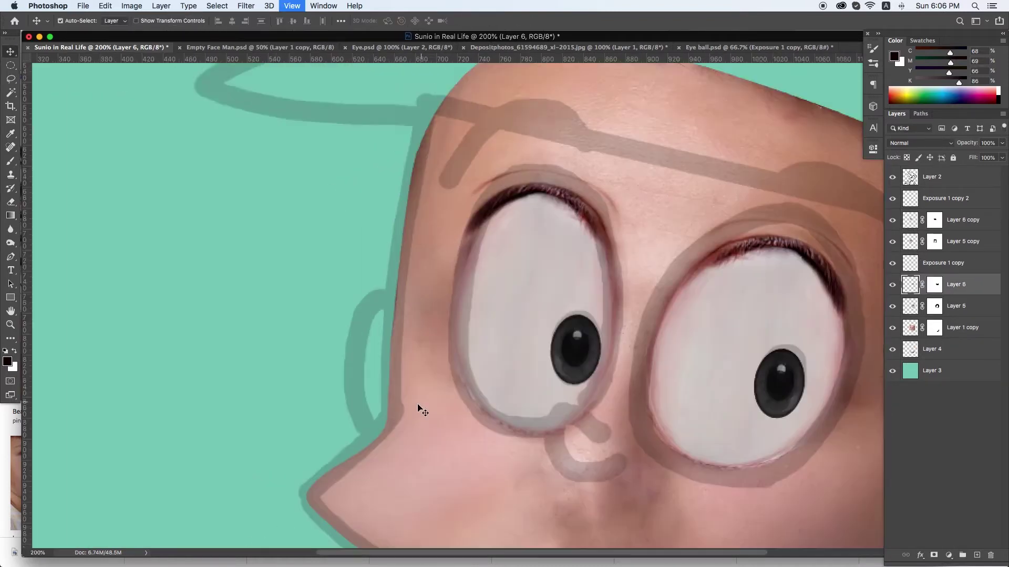
key(ctrl+minus)
- Paste the nose photo and shrink it to about 158×226 px between the eyes
key(ctrl+v)
key(ctrl+t)
key(ctrl+minus)
drag(363, 157, 557, 294)
key(Return)
key(ctrl+plus)
key(ctrl+shift+x)
- Liquify the nose outline to match the sketch, using Layer 2 as backdrop
scroll(788, 437, down, 4)
click(804, 440)
click(756, 446)
key(ctrl+plus)
key(ctrl+plus)
key(ctrl+plus)
key(bracketleft)
key(bracketleft)
key(bracketleft)
drag(476, 336, 461, 400)
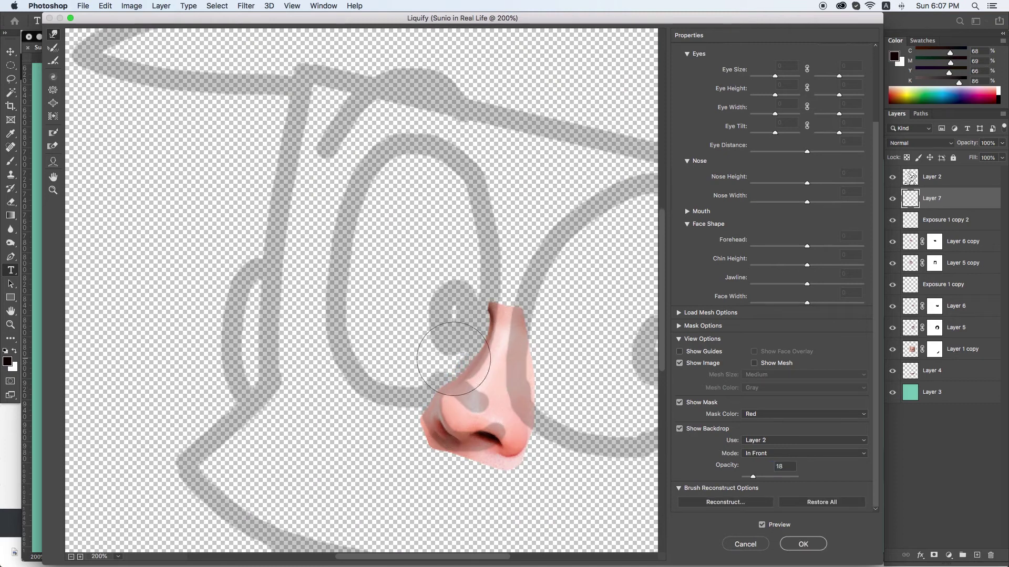
drag(453, 359, 459, 425)
drag(507, 450, 408, 428)
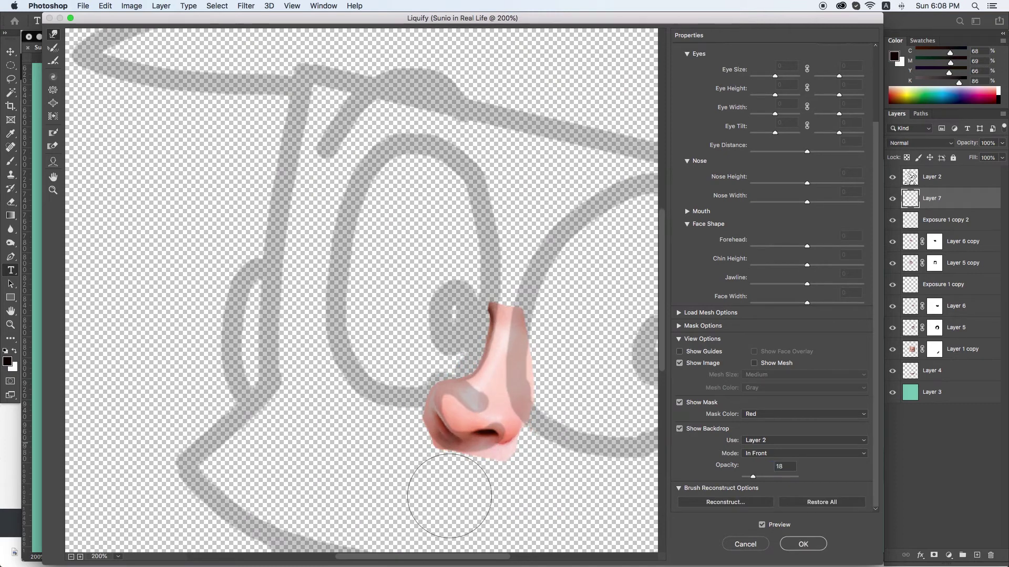
key(Return)
- Hide the sketch overlay, then desaturate and darken the nose with Hue/Saturation and Levels
click(891, 180)
key(ctrl+u)
drag(755, 409, 732, 409)
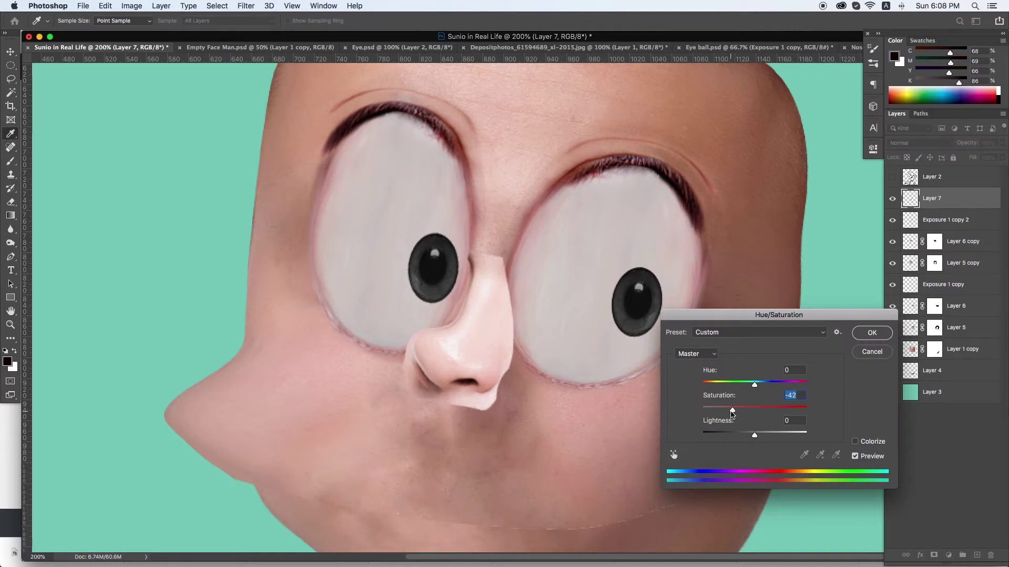
key(Return)
key(ctrl+l)
key(Return)
- Mask the nose and paint black to soften its hard edges into the face
click(933, 555)
key(p)
click(468, 273)
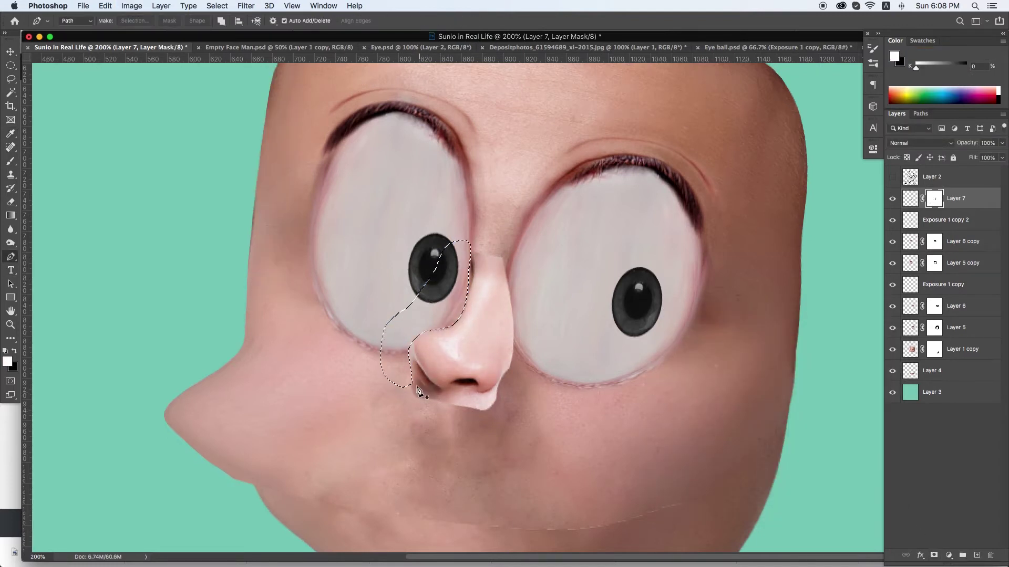
key(b)
key(x)
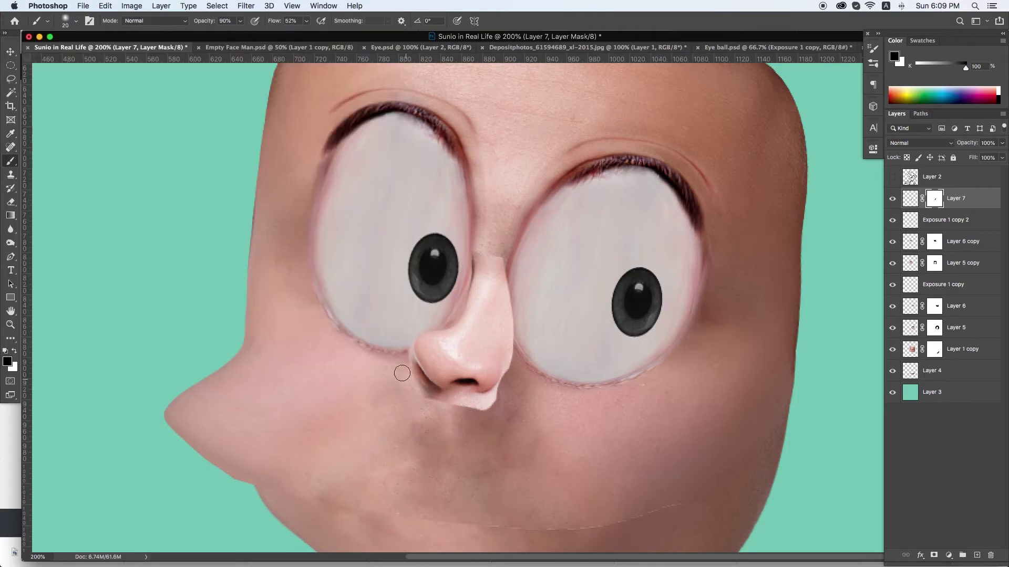
mouse_move(503, 401)
mouse_down()
mouse_move(523, 310)
mouse_move(531, 394)
mouse_up()
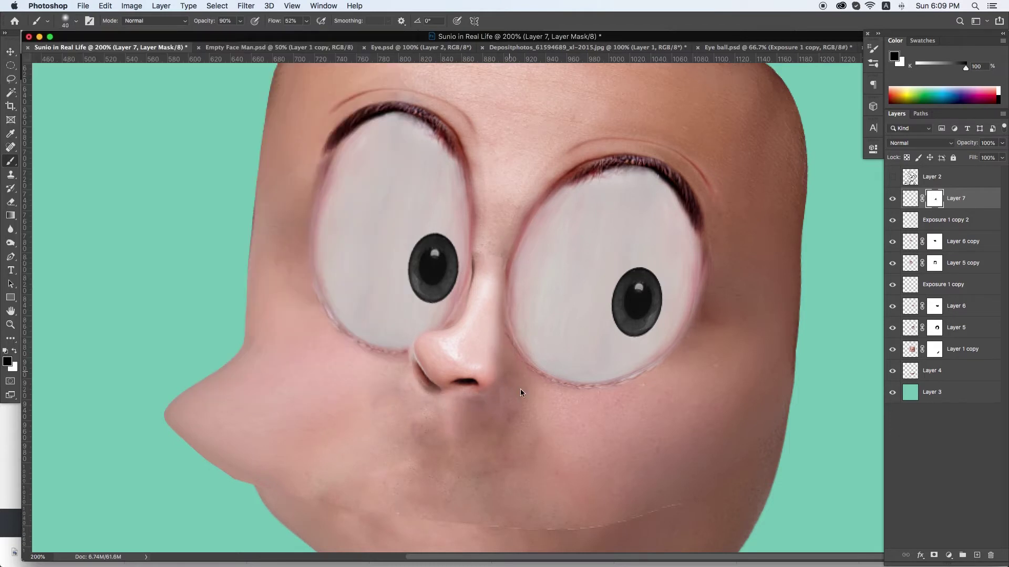
key(bracketright)
key(bracketright)
key(bracketright)
scroll(658, 402, left, 5)
key(ctrl+minus)
key(ctrl+plus)
key(bracketright)
key(bracketright)
key(bracketright)
key(ctrl+minus)
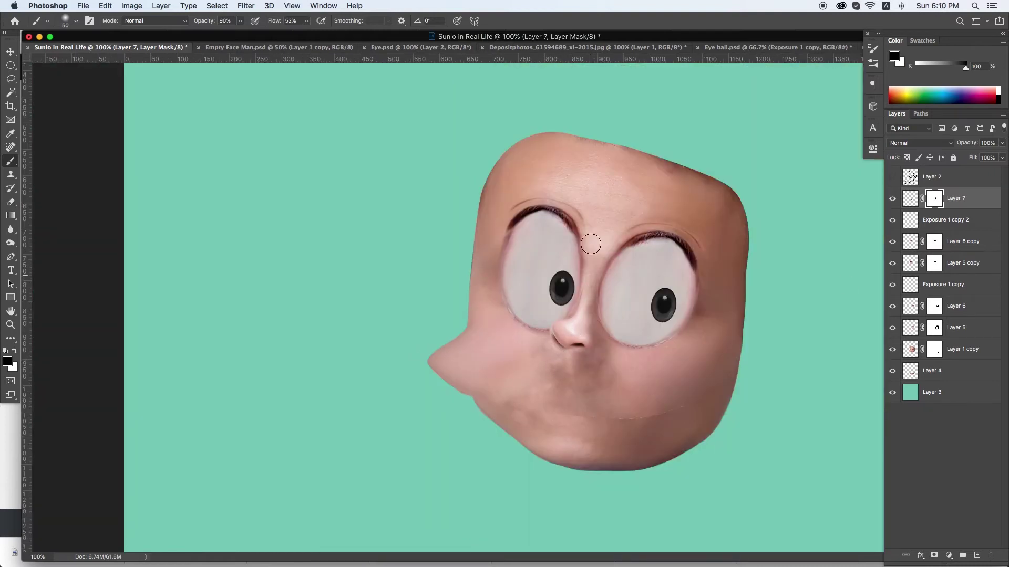
- Select the nose layer, Layer 7, and zoom back in on the face
key(s)
ctrl+click(569, 377)
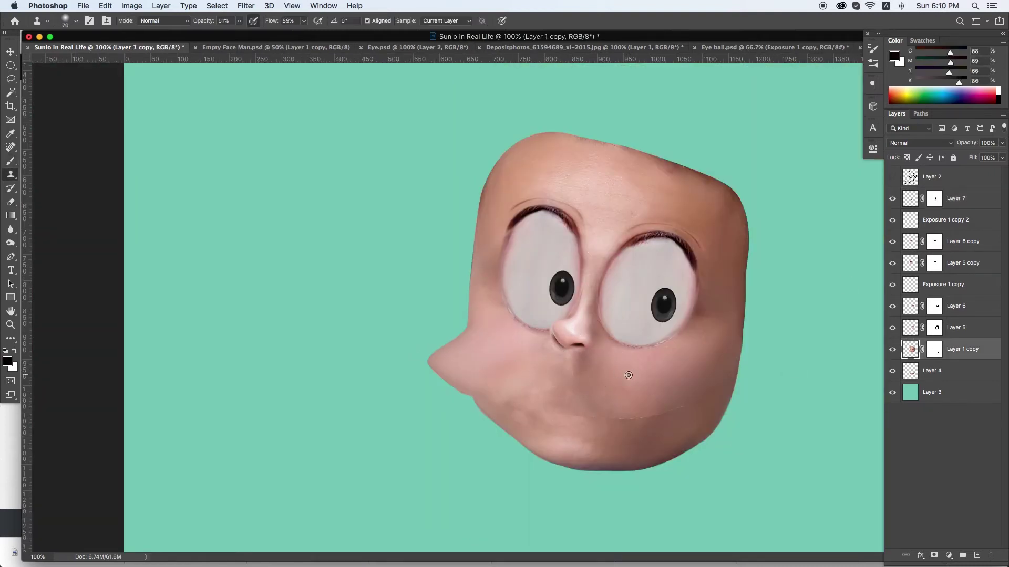
key(v)
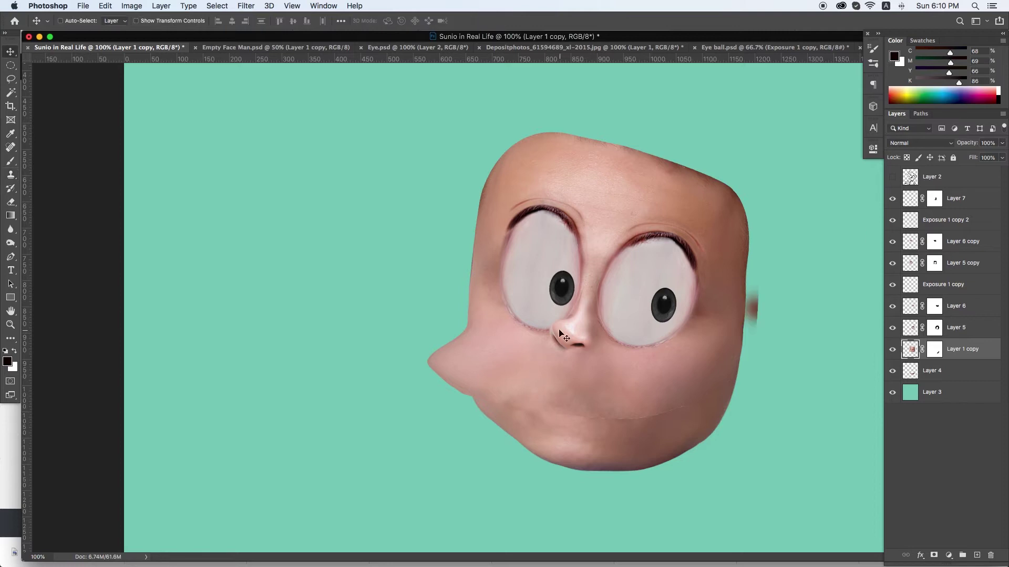
ctrl+click(549, 331)
key(ctrl+minus)
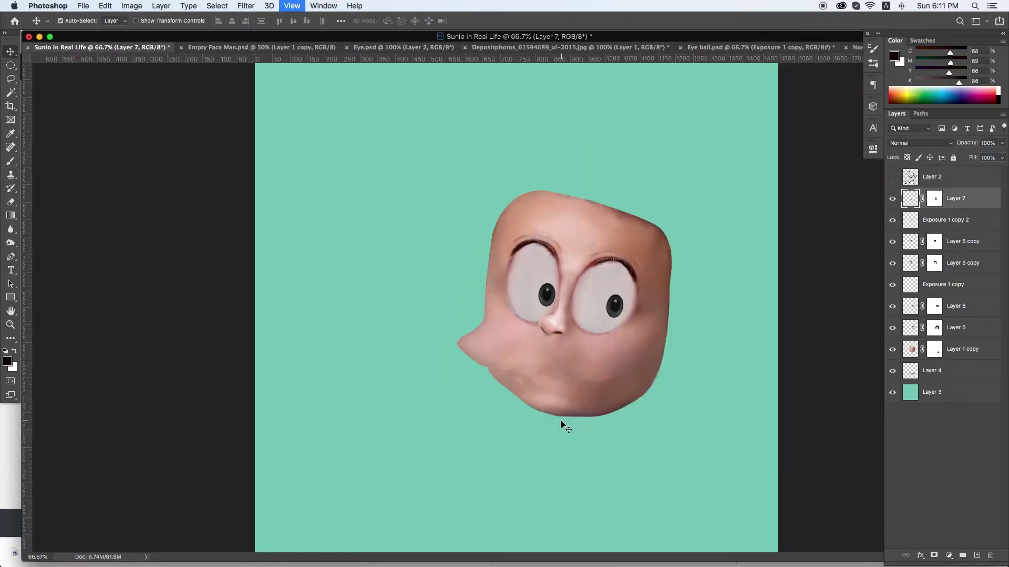
key(ctrl+plus)
- Try Levels and Exposure adjustments above the nose, undoing the Levels one
click(948, 556)
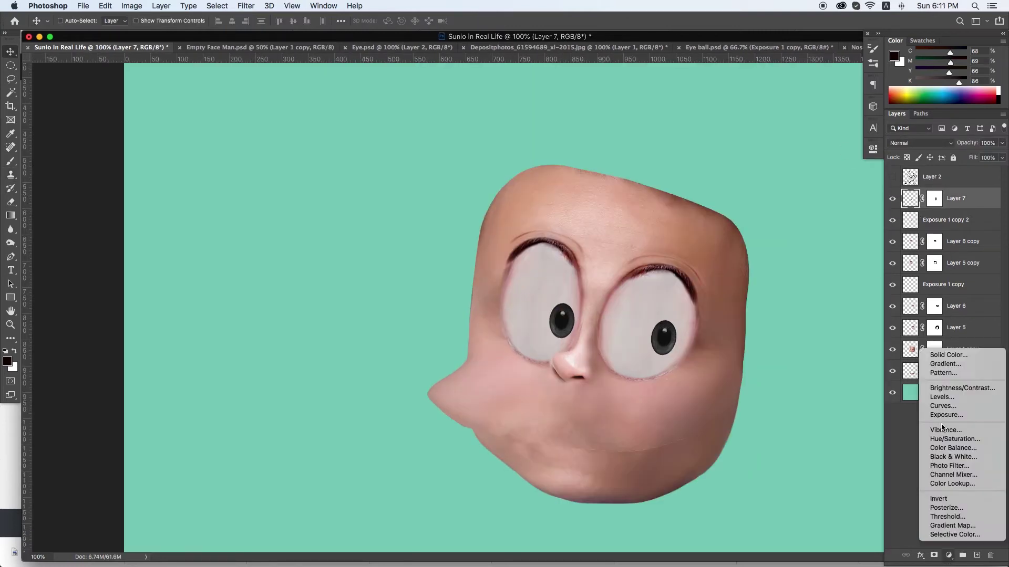
click(941, 392)
key(ctrl+z)
key(ctrl+z)
key(ctrl+z)
key(ctrl+z)
key(ctrl+z)
key(ctrl+shift+z)
key(ctrl+shift+z)
key(ctrl+shift+z)
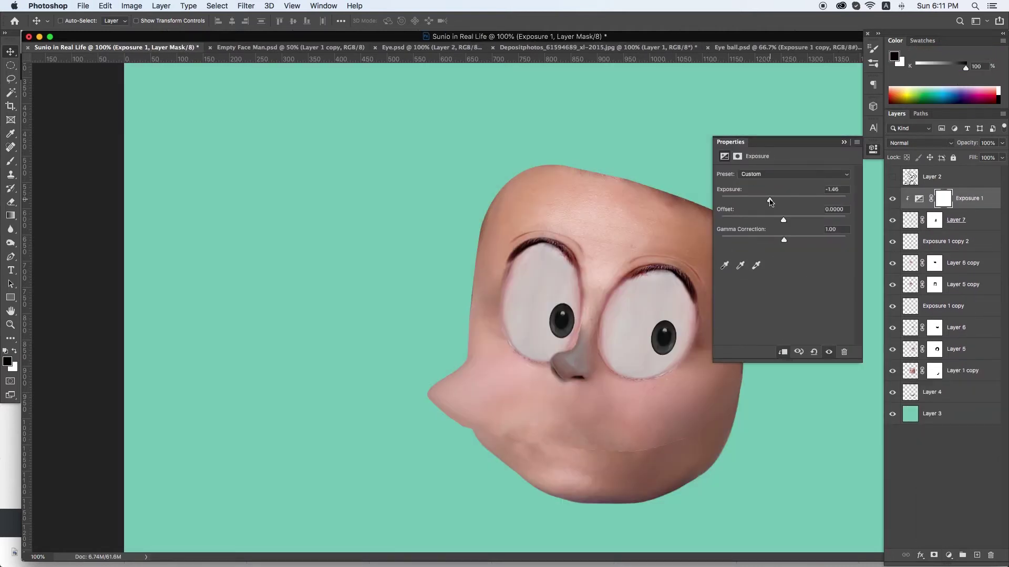
key(b)
key(x)
- Darken the nose with a clipped Hue/Saturation adjustment, lowering Saturation and Lightness
key(ctrl+z)
click(948, 556)
click(904, 439)
drag(783, 234, 775, 234)
drag(783, 251, 768, 256)
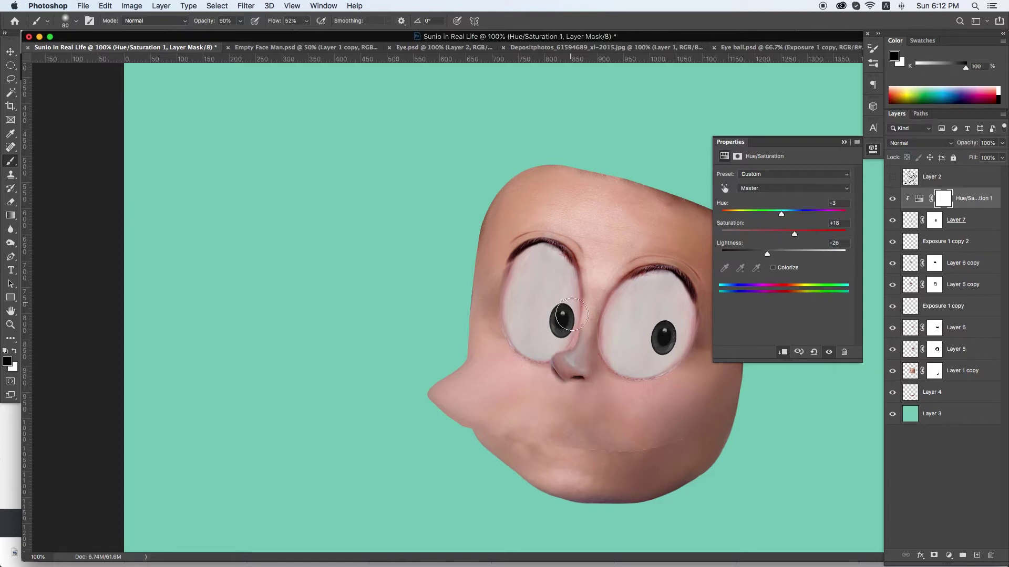
click(734, 408)
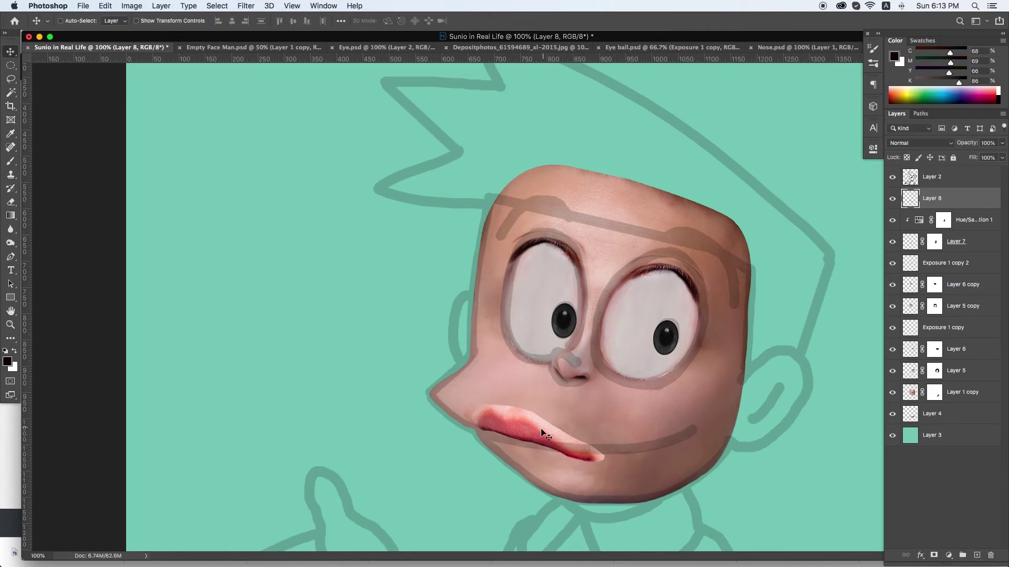
- Liquify the lips over the Layer 2 sketch backdrop, stretching them right and pushing the left end further left
key(ctrl+shift+x)
click(679, 429)
click(803, 440)
click(757, 450)
drag(418, 432, 444, 421)
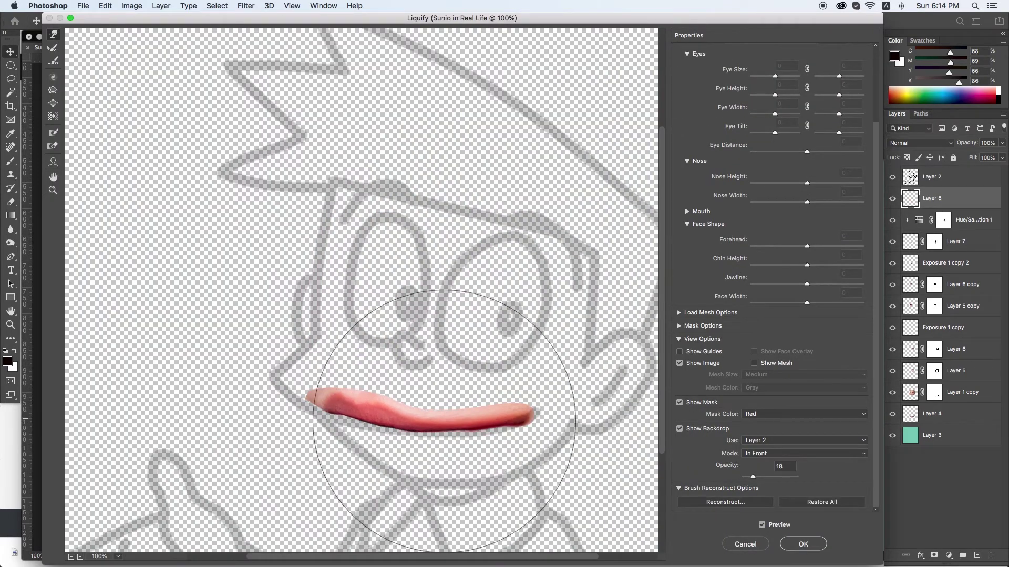
key(bracketleft)
key(bracketleft)
key(bracketleft)
drag(326, 405, 285, 403)
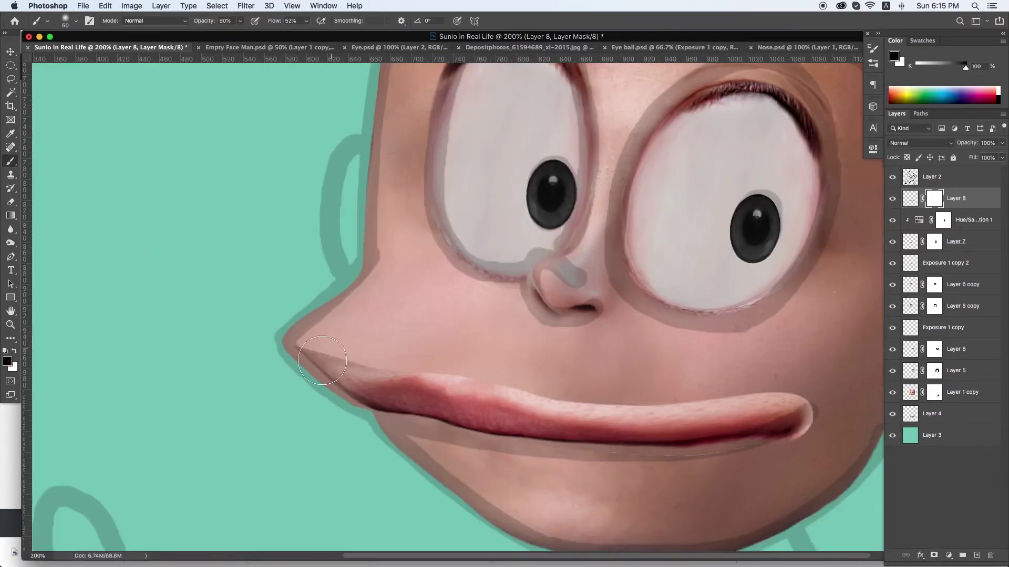
- Mask away the light upper-lip band, warp the lips, and hide the first lips layer
mouse_move(520, 377)
mouse_down()
mouse_move(788, 410)
mouse_move(820, 425)
mouse_up()
click(892, 177)
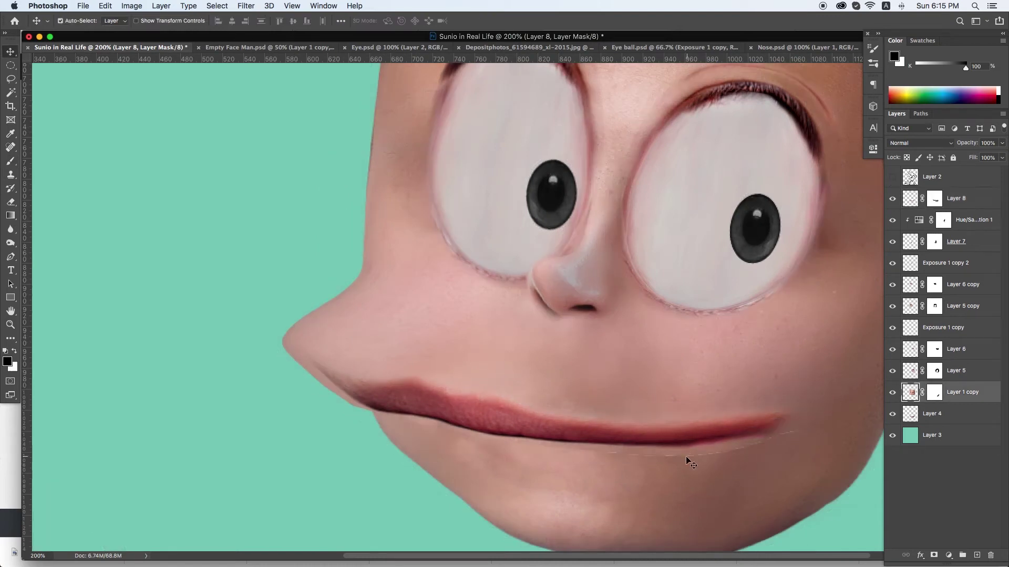
key(ctrl+t)
key(Return)
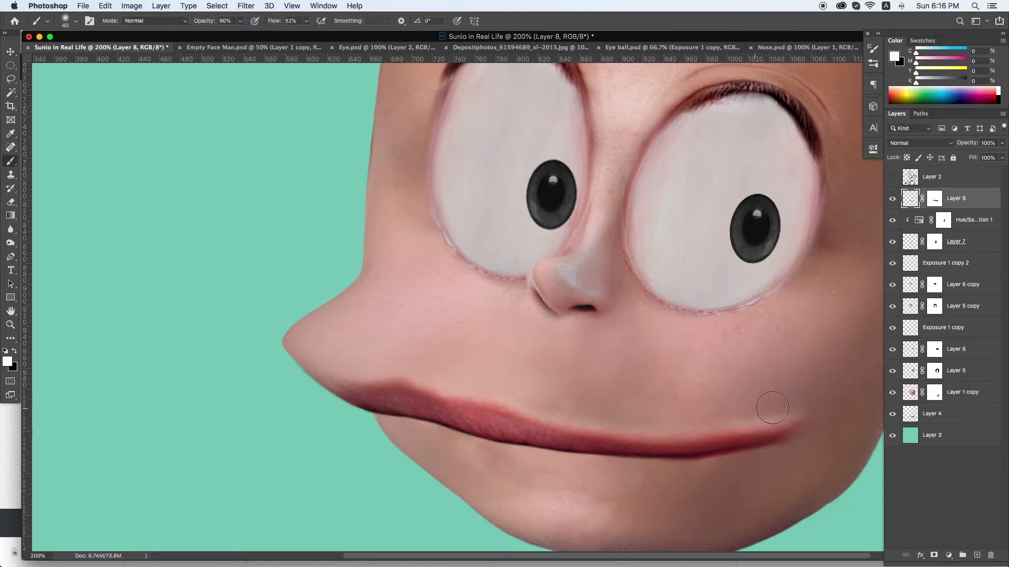
click(892, 199)
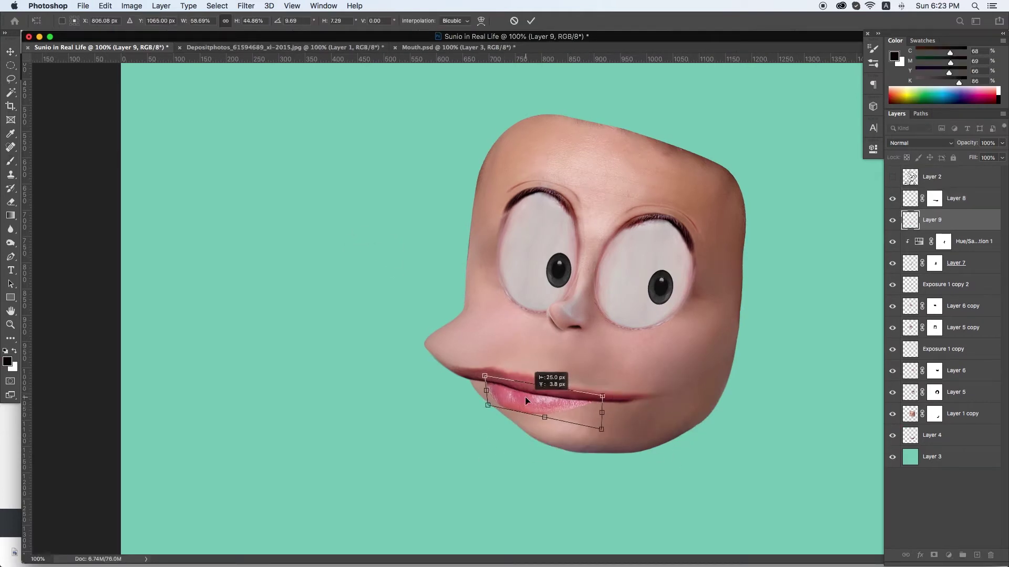
- Commit the new lips' size and angle, and tune their colour with Levels and Hue/Saturation
key(Return)
key(ctrl+u)
key(Escape)
key(ctrl+l)
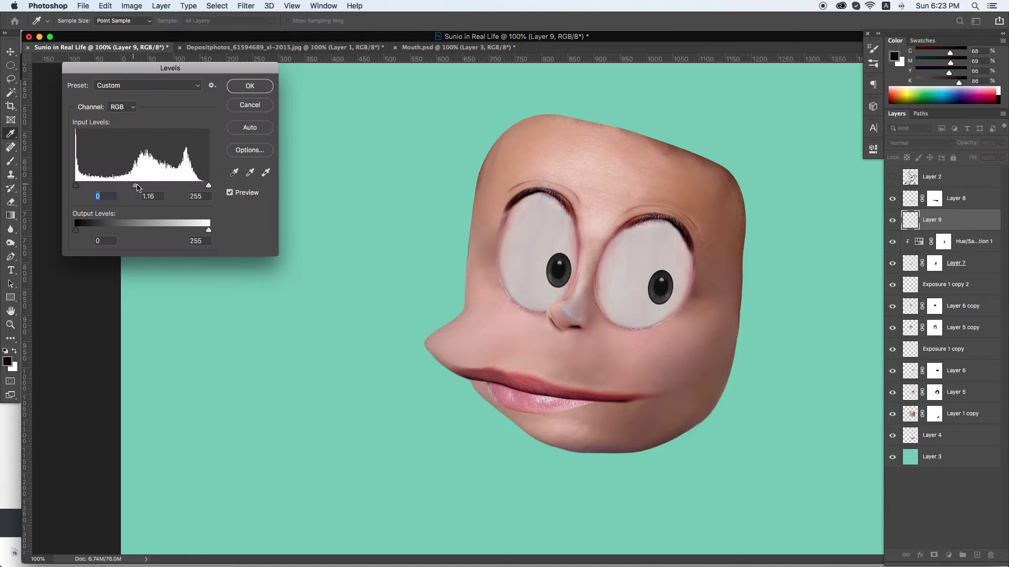
key(Return)
key(ctrl+u)
drag(523, 402, 510, 390)
key(Return)
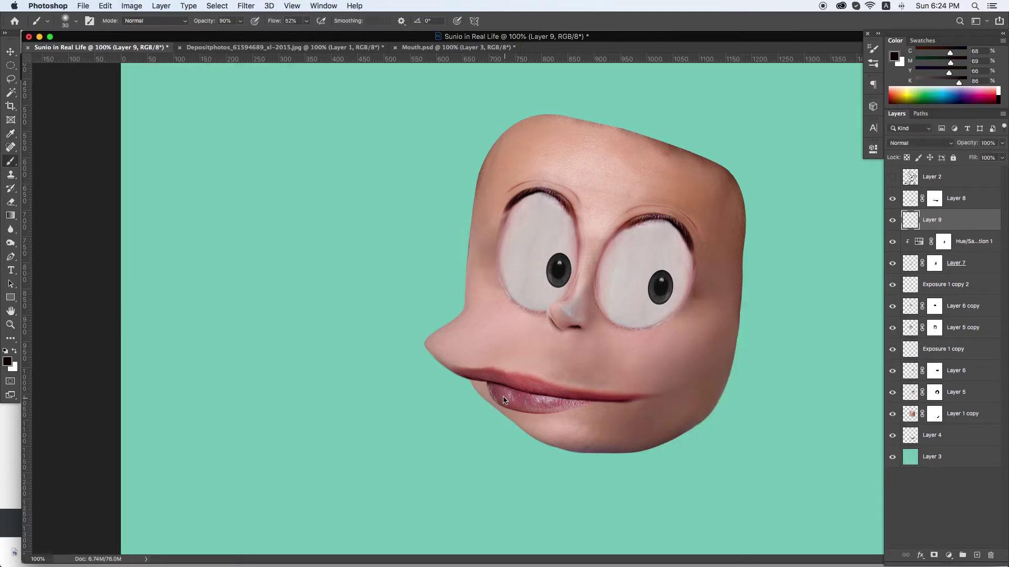
- Check Layer 8's colour, then liquify the new lips (Layer 9) against the sketch backdrop
click(513, 412)
key(ctrl+u)
key(Return)
key(alt+bracketleft)
key(ctrl+shift+x)
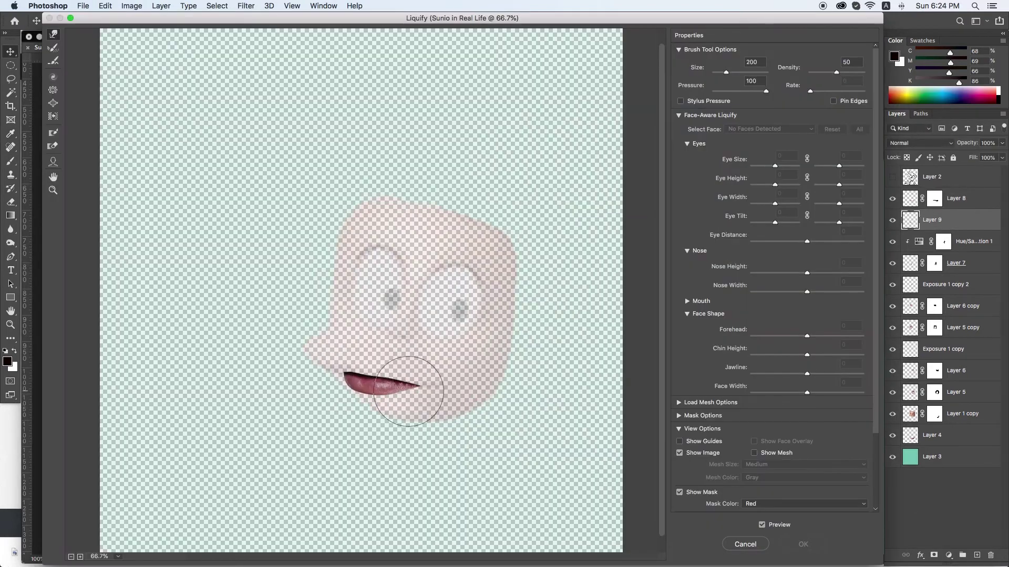
mouse_move(349, 405)
mouse_down()
mouse_move(424, 389)
mouse_move(415, 380)
mouse_up()
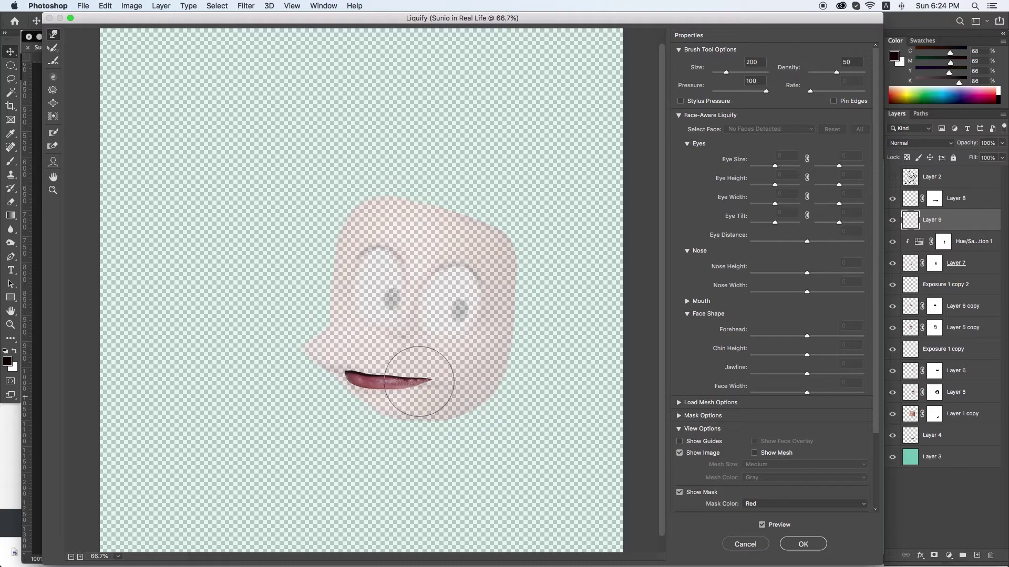
scroll(767, 420, down, 3)
click(679, 461)
click(804, 472)
click(752, 547)
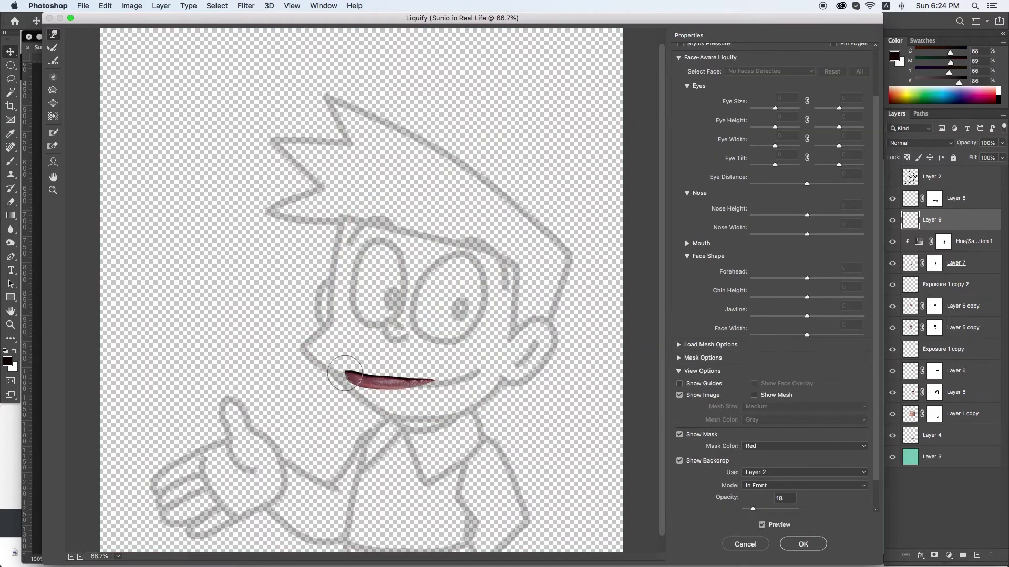
key(Return)
- Warp the lips into the mouth with a mask, then scale the ear down beside the face
key(ctrl+t)
key(Escape)
key(ctrl+t)
key(Return)
key(b)
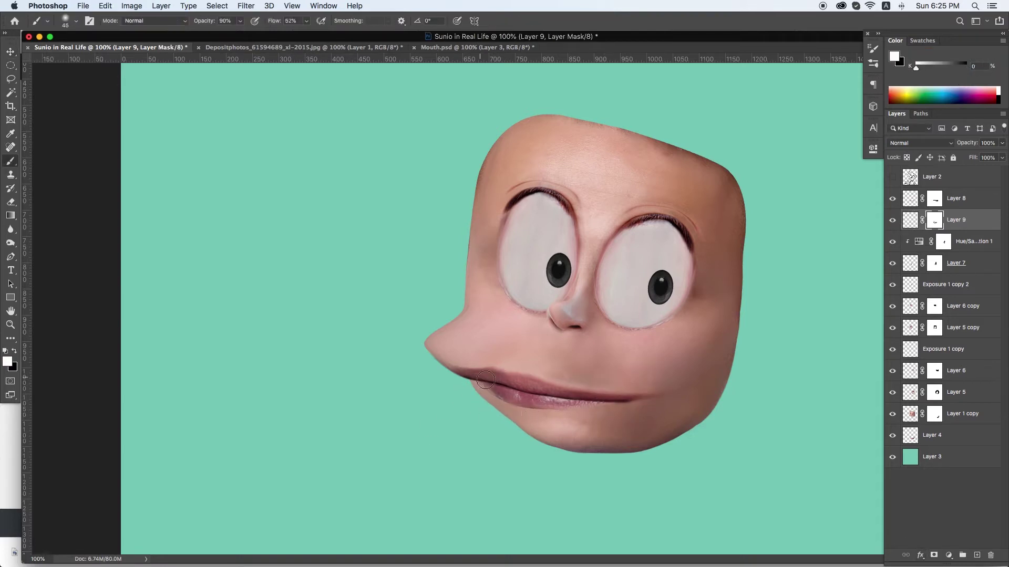
key(ctrl+t)
right_click(546, 368)
click(562, 418)
key(Return)
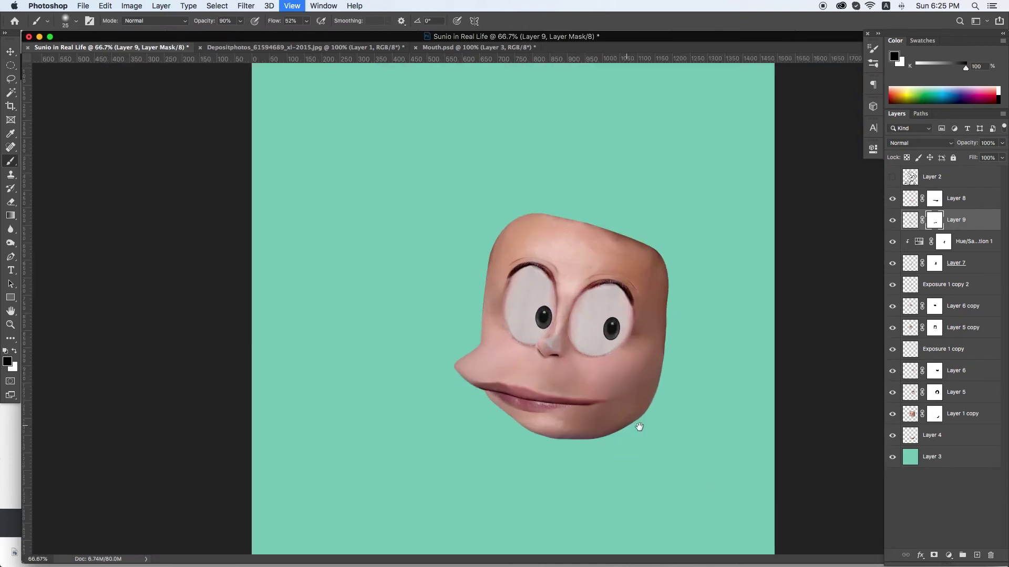
key(ctrl+t)
drag(706, 247, 683, 294)
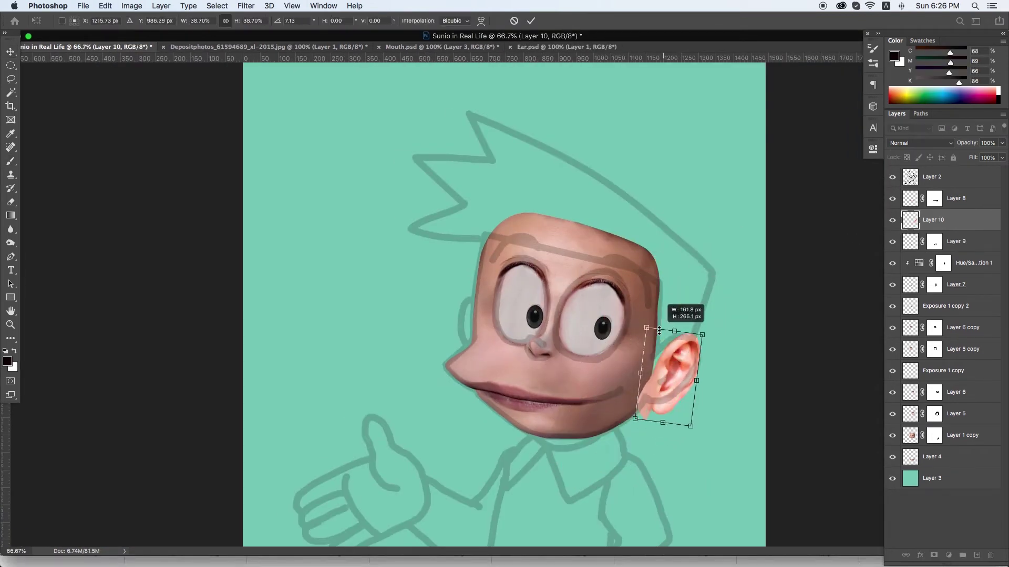
- Darken the ear with Levels and lower its Hue/Saturation saturation and lightness
key(Return)
key(ctrl+u)
key(Return)
key(ctrl+l)
drag(76, 186, 100, 189)
key(Return)
key(ctrl+u)
key(Return)
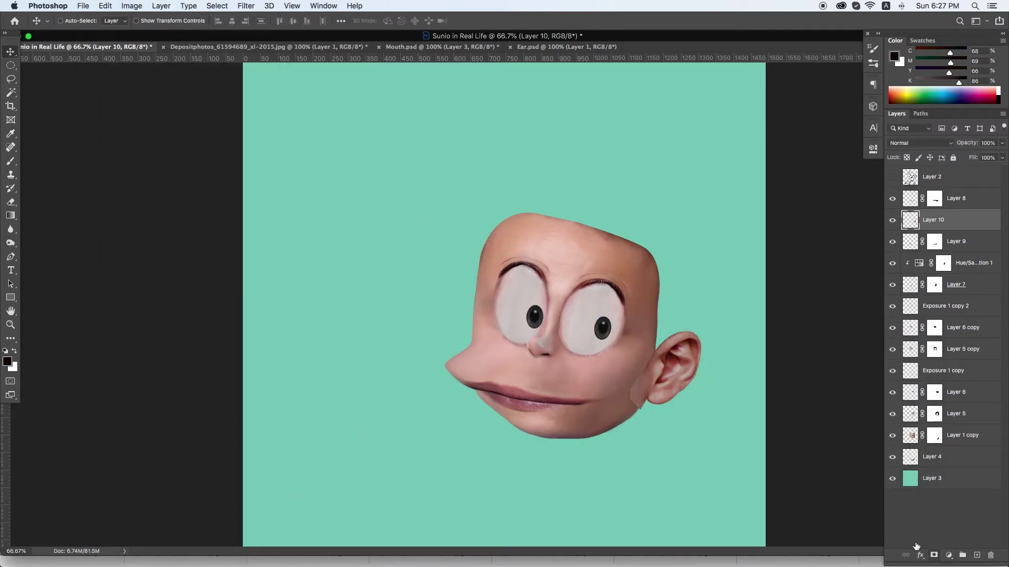
- Add a layer mask to the ear and nudge it slightly left and down
click(934, 555)
key(b)
key(ctrl+1)
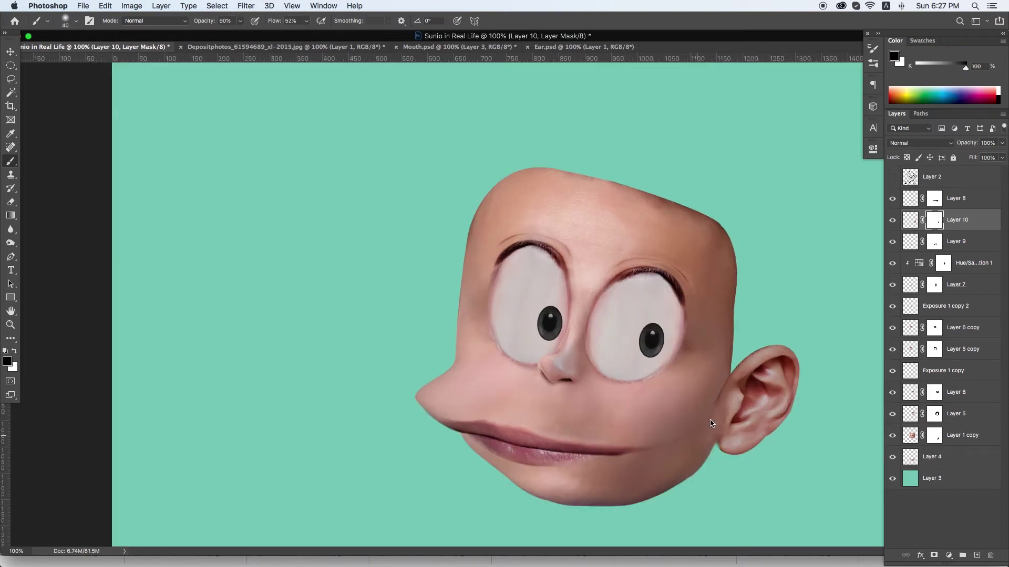
drag(720, 389, 712, 394)
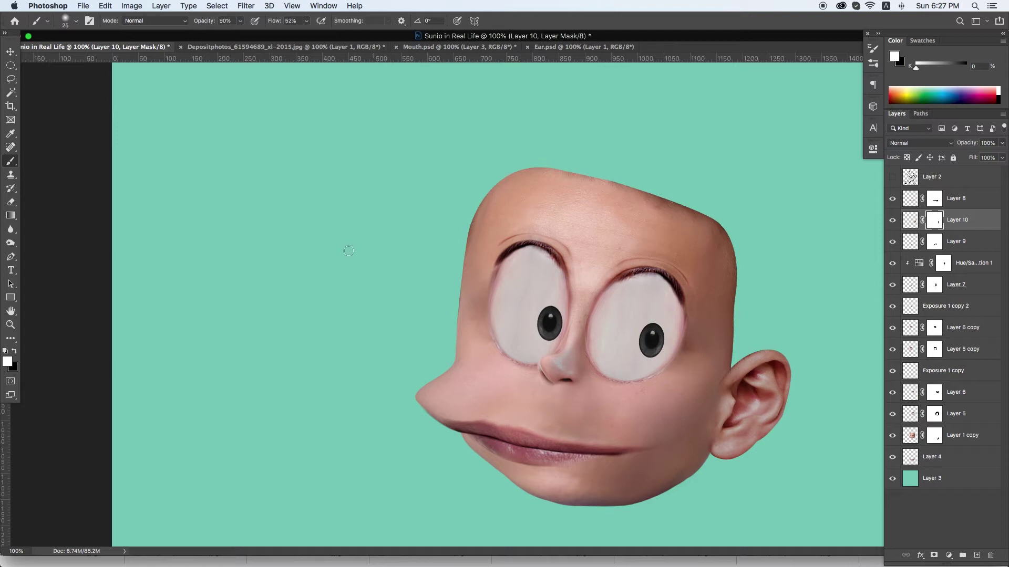
key(ctrl+2)
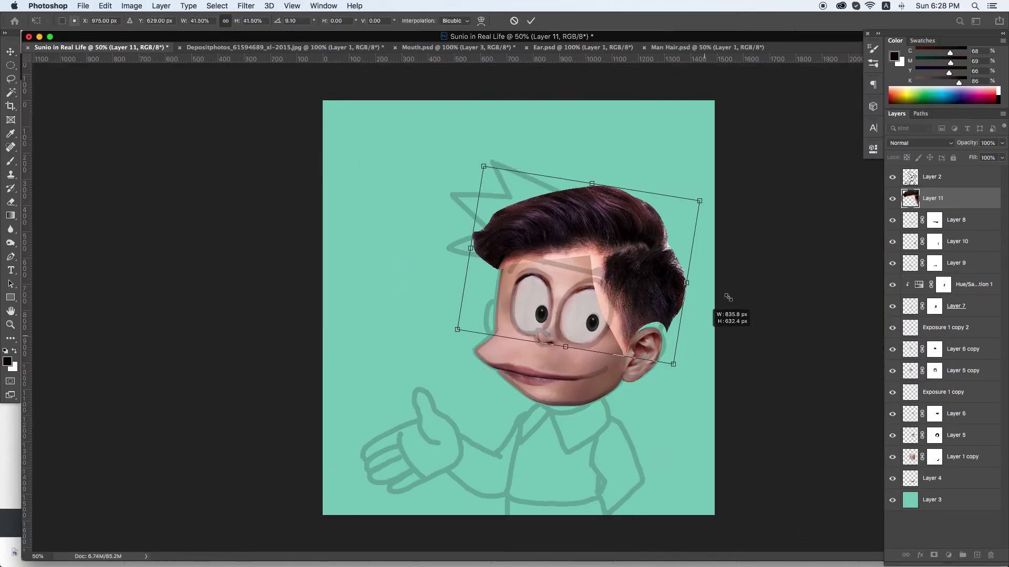
- Hide the swept top hair and scale the side hair over the back of the head
click(893, 219)
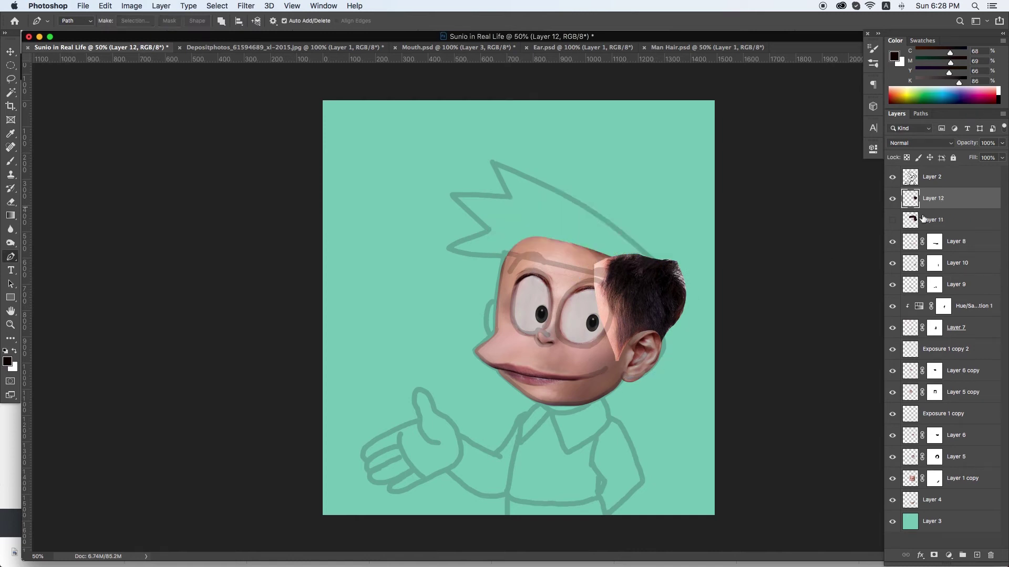
key(ctrl+t)
drag(594, 251, 622, 276)
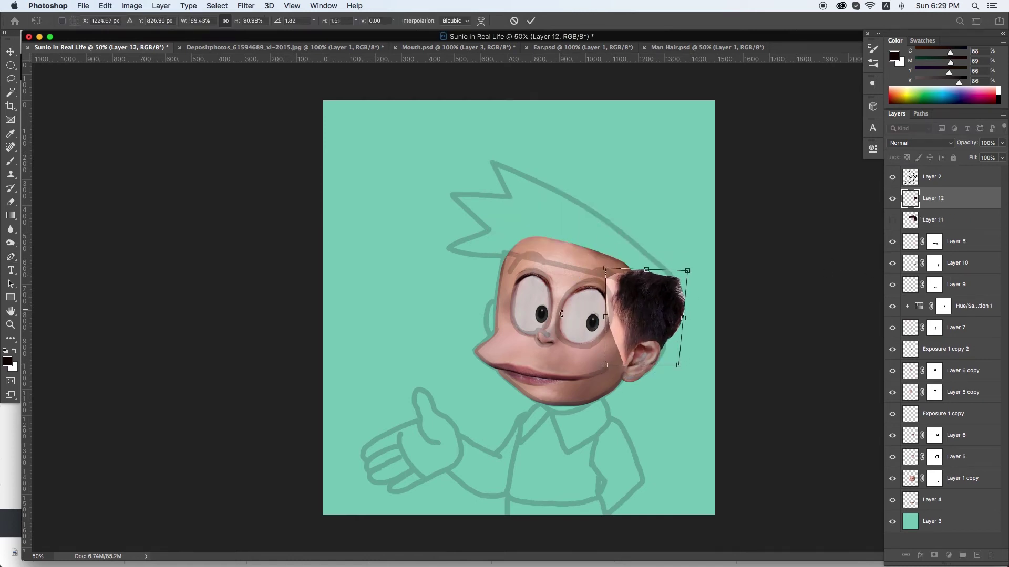
key(Return)
scroll(544, 313, up, 1)
- Mask the side hair, darken it with Levels, and save the document
key(ctrl+u)
key(Escape)
click(893, 176)
key(b)
click(934, 556)
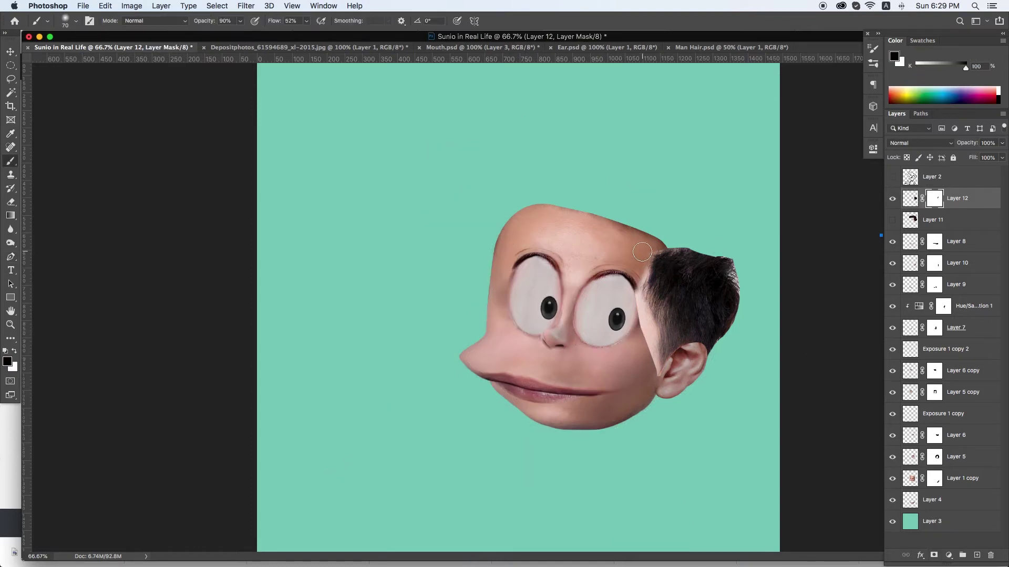
key(ctrl+l)
drag(81, 194, 102, 194)
key(Return)
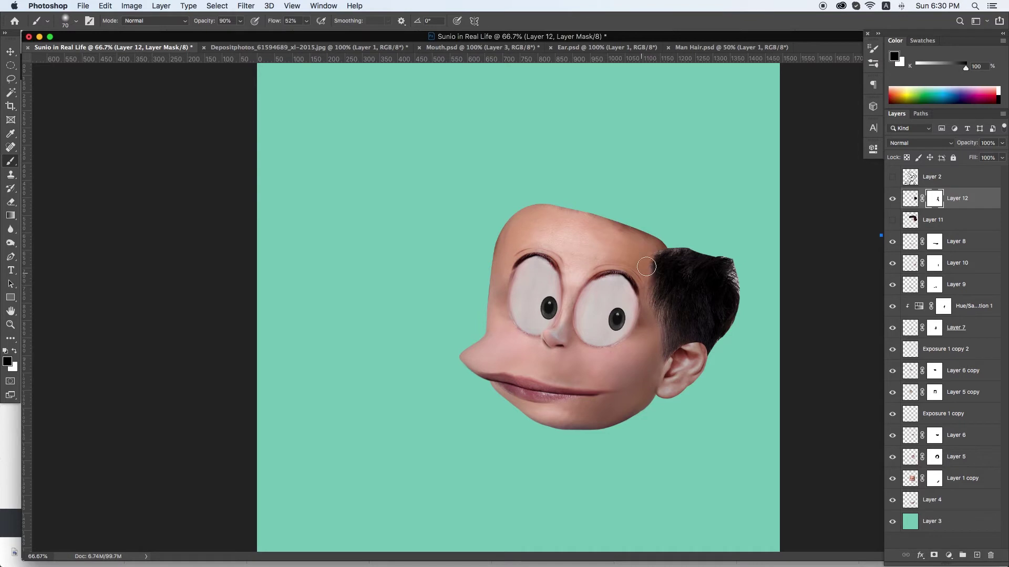
key(ctrl+shift+x)
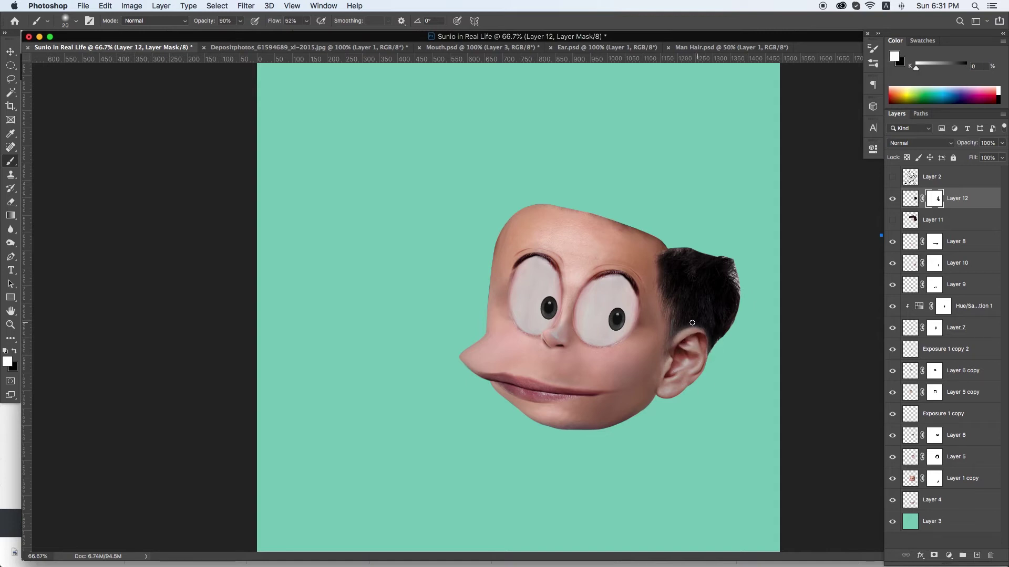
key(ctrl+s)
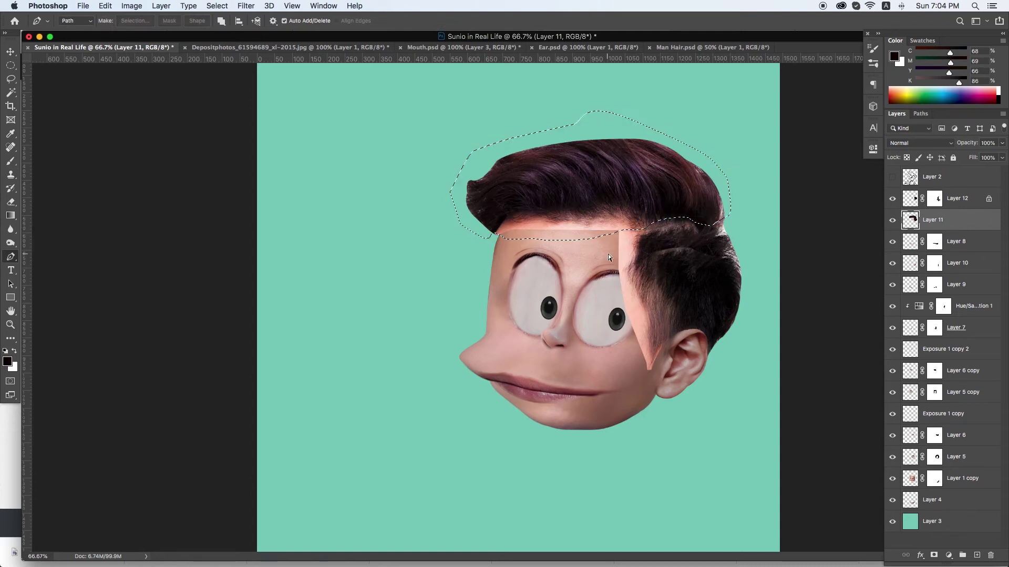
- Duplicate the top hair, rotate it about 15° clockwise, and move it onto the head top
key(ctrl+j)
key(ctrl+t)
drag(730, 257, 732, 273)
key(Return)
key(ctrl+])
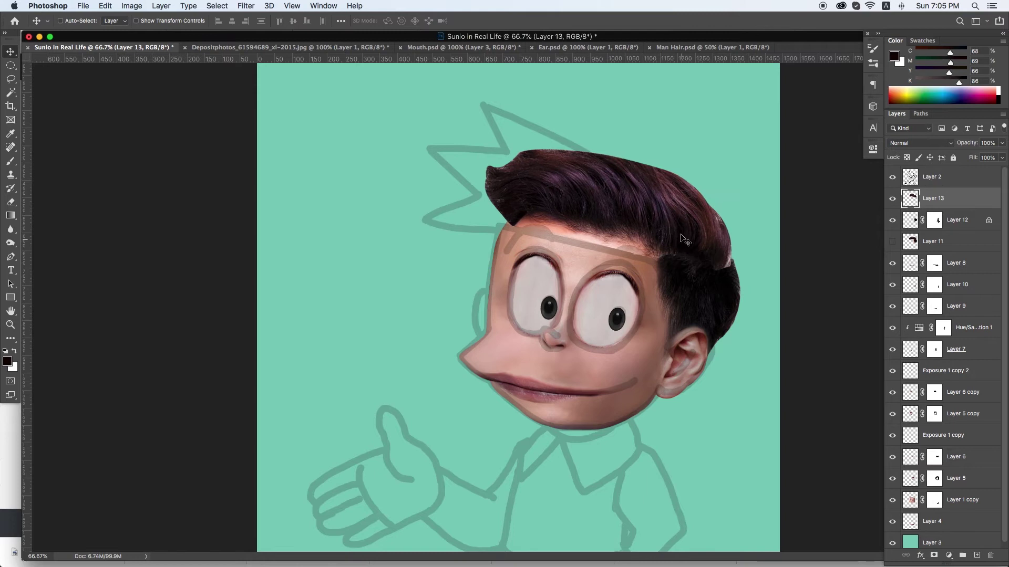
key(v)
drag(663, 233, 639, 253)
- Liquify the top hair into a new shape using the side hair as backdrop
key(ctrl+shift+x)
click(679, 429)
click(804, 440)
click(800, 498)
drag(770, 477, 773, 478)
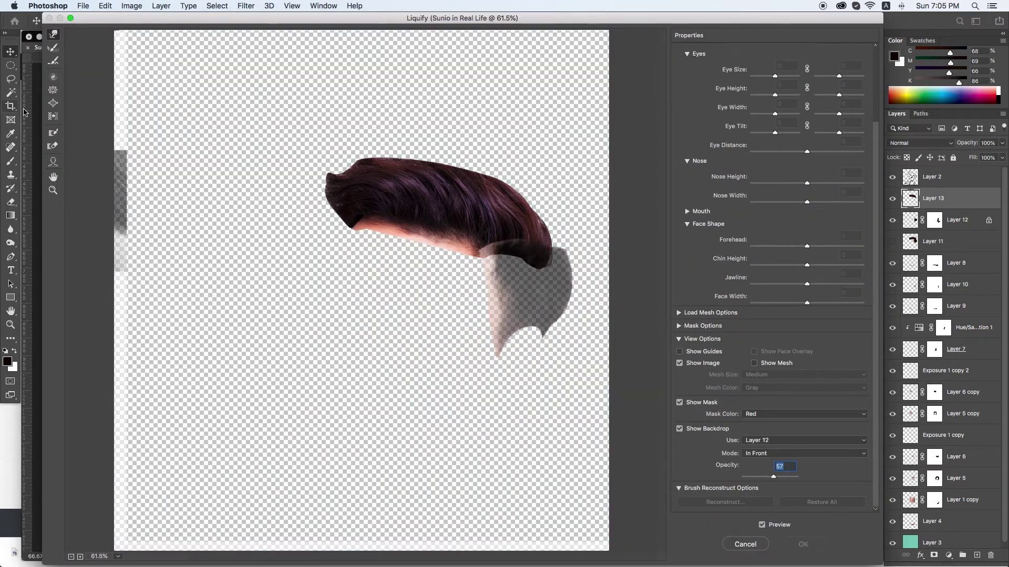
drag(361, 225, 467, 175)
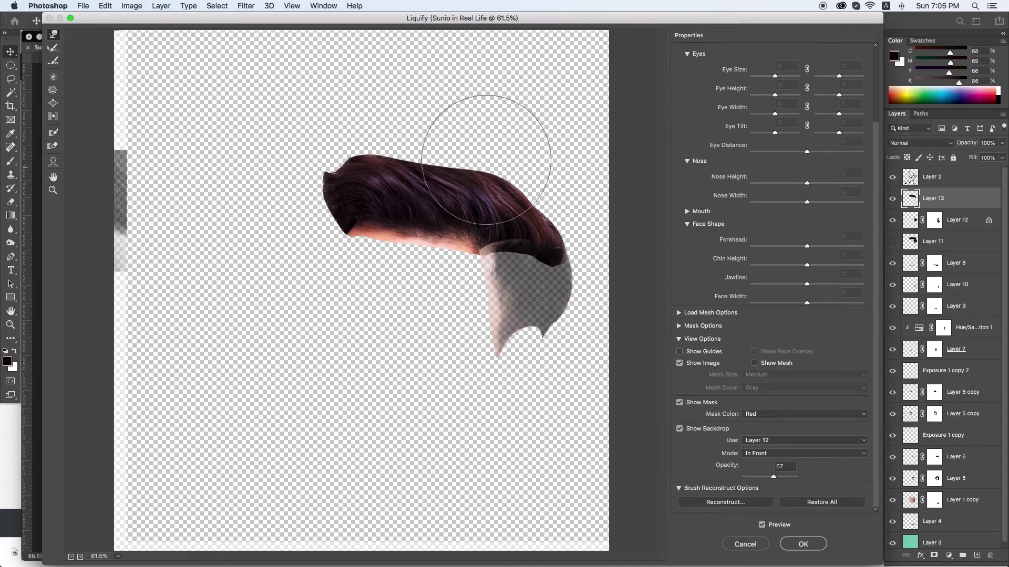
drag(371, 157, 360, 203)
key(Return)
- Darken the top hair with Levels and add a mask to blend its edges
key(ctrl+u)
key(Escape)
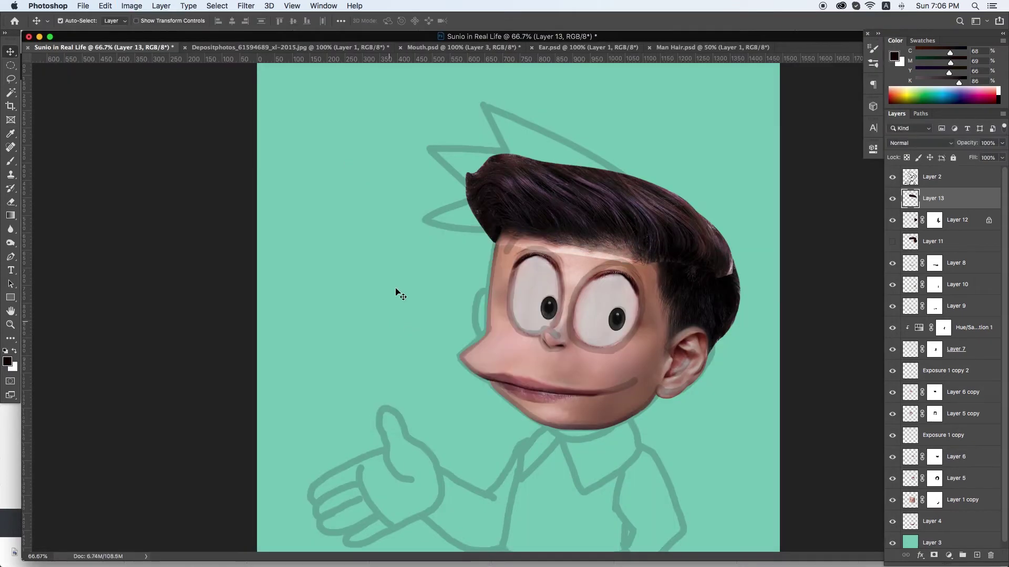
key(ctrl+l)
drag(74, 193, 82, 192)
key(Return)
click(933, 556)
key(b)
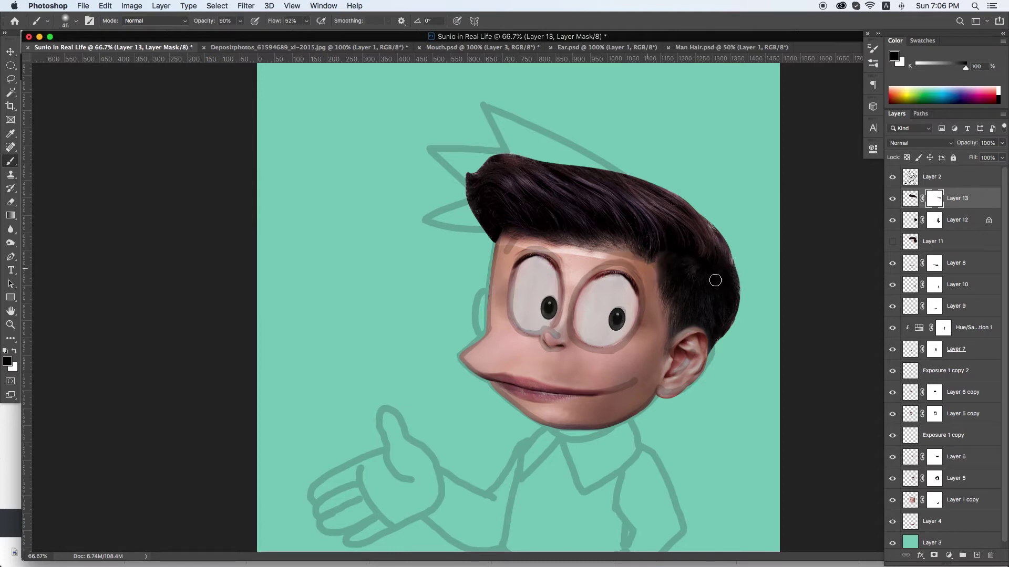
key(ctrl+comma)
key(bracketright)
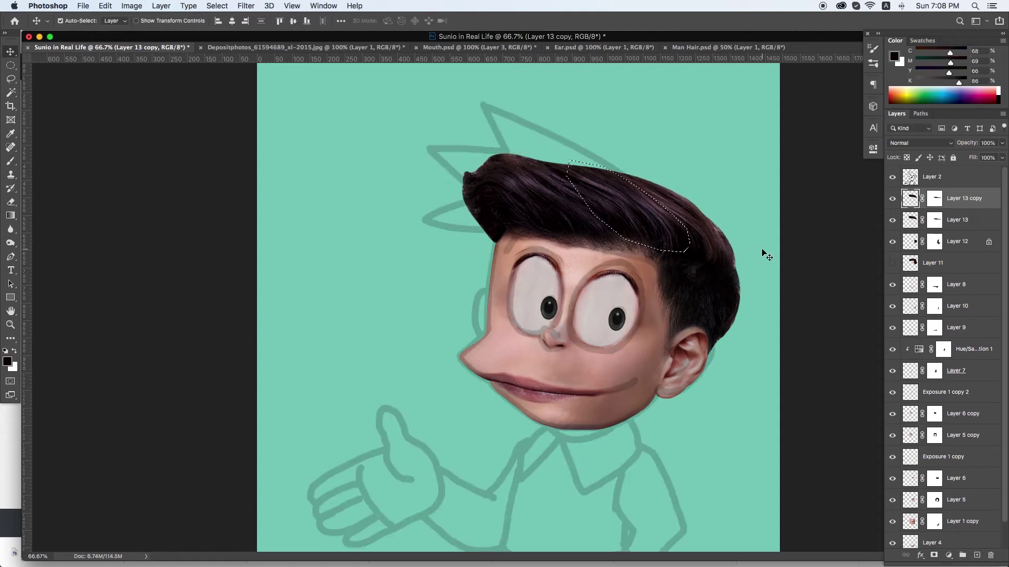
- Copy a hair piece to a new layer and move it up-left as a spike
key(ctrl+j)
key(ctrl+t)
drag(574, 166, 489, 106)
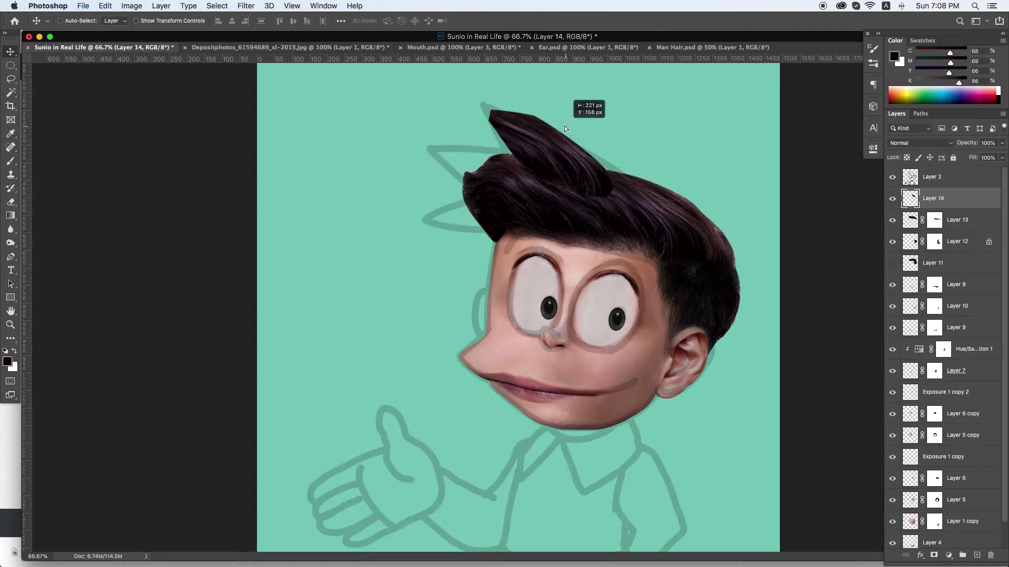
- Pull the hair piece into an upward spike and lengthen it in Liquify
drag(604, 191, 636, 200)
key(Return)
key(ctrl+shift+x)
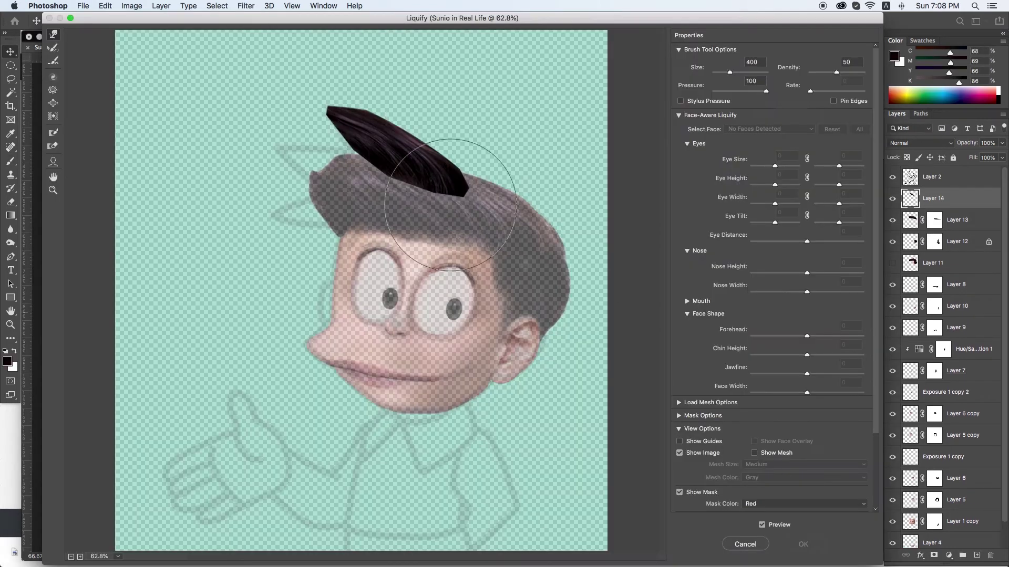
drag(307, 136, 371, 90)
key(bracketright)
key(bracketright)
drag(399, 157, 464, 191)
key(Return)
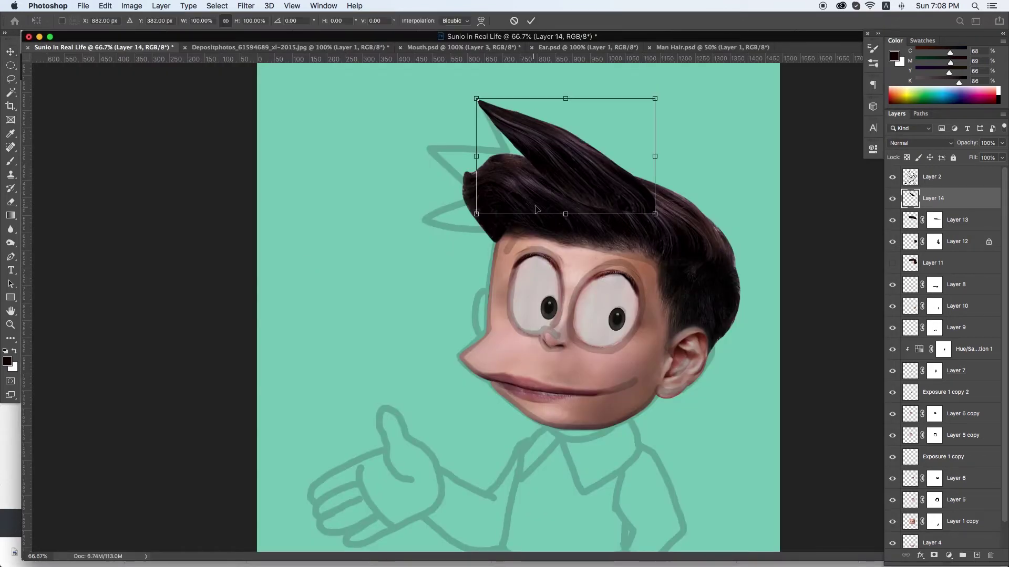
- Trace a path along the spike's tip and add a mask to the spike layer
key(p)
click(474, 90)
click(485, 119)
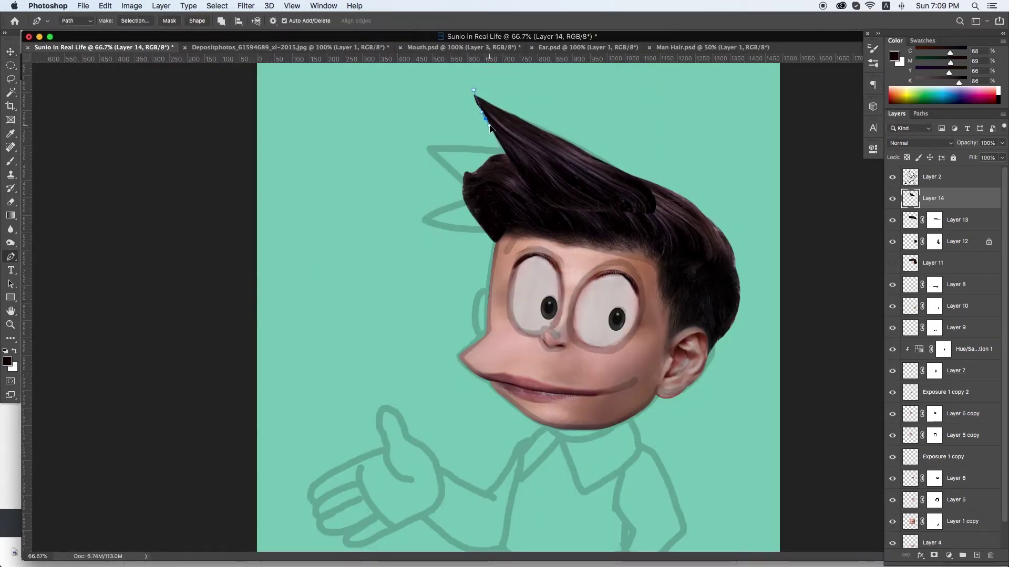
key(super+d)
key(b)
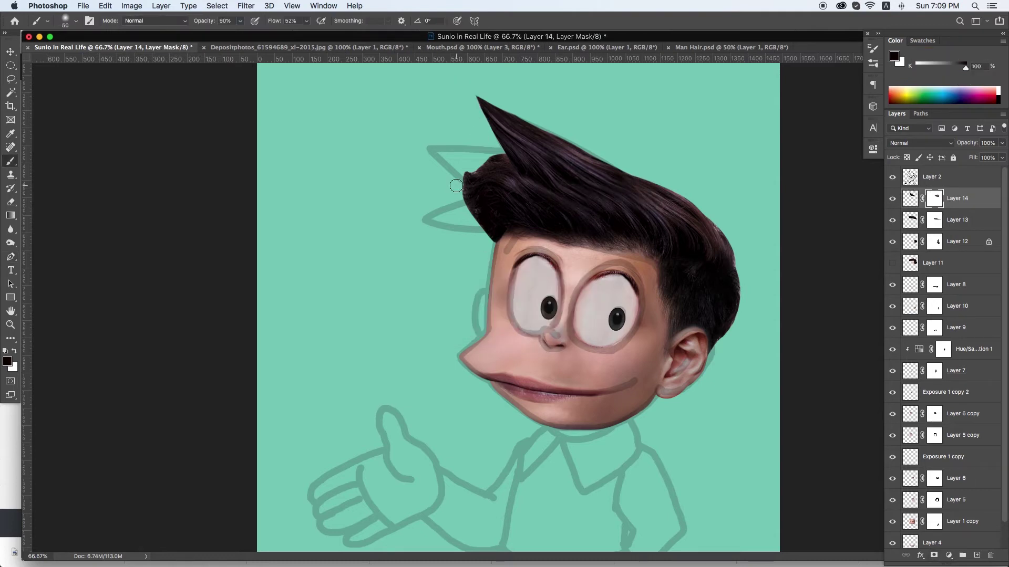
- Duplicate the spike, rotate the copy to point left, and reshape it in Liquify
key(super+j)
key(super+t)
drag(329, 146, 399, 134)
key(Return)
key(super+t)
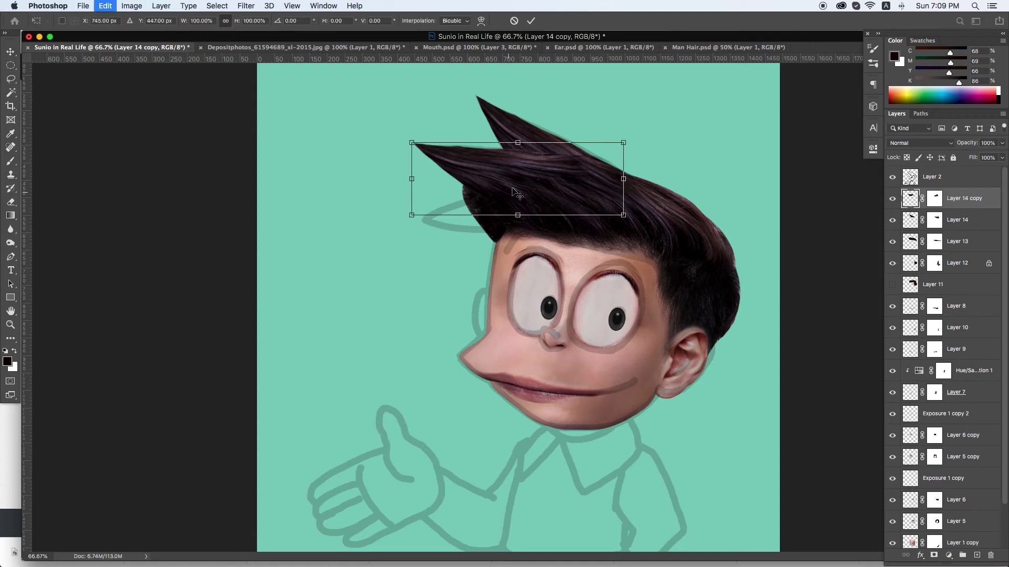
key(Return)
key(shift+super+x)
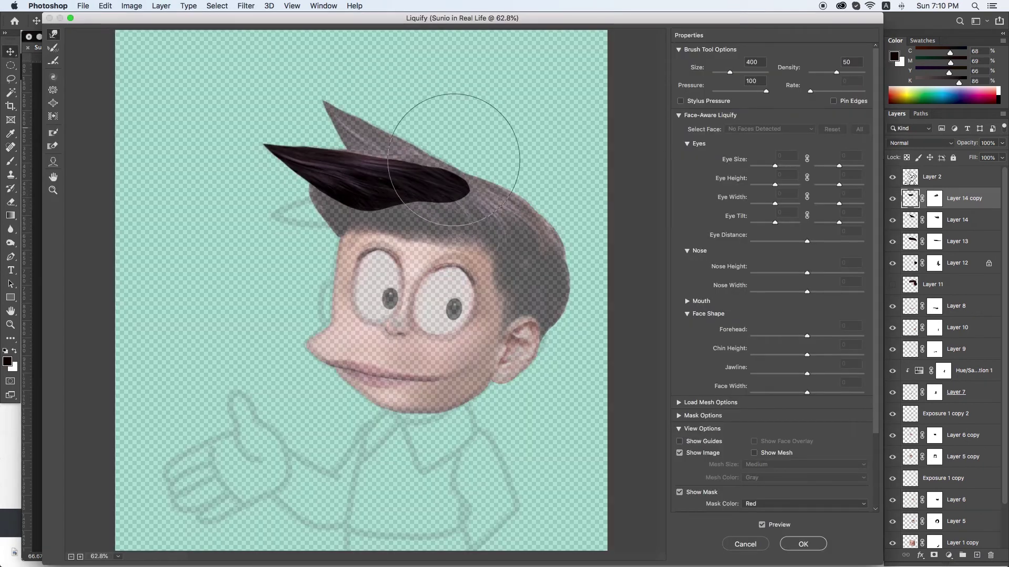
key(Return)
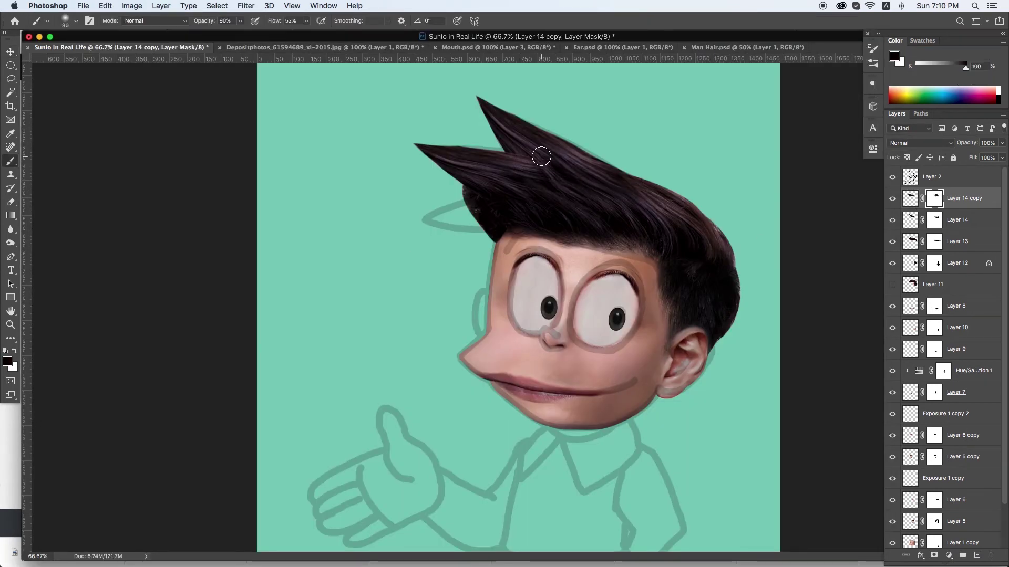
- Duplicate the hair into a rotated forward spike and select its mask for brushing
key(super+j)
key(super+t)
drag(293, 234, 400, 151)
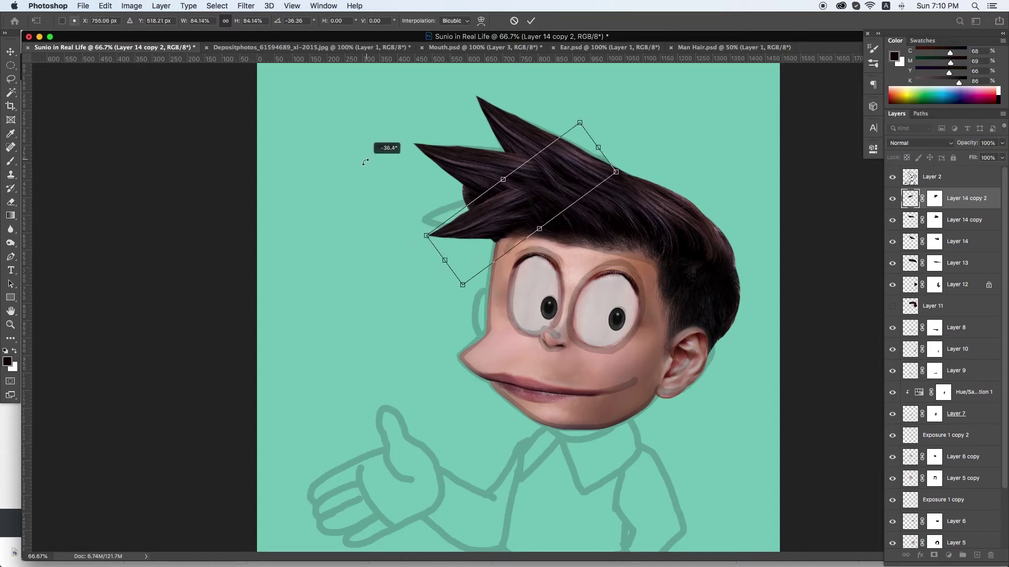
key(Return)
key(b)
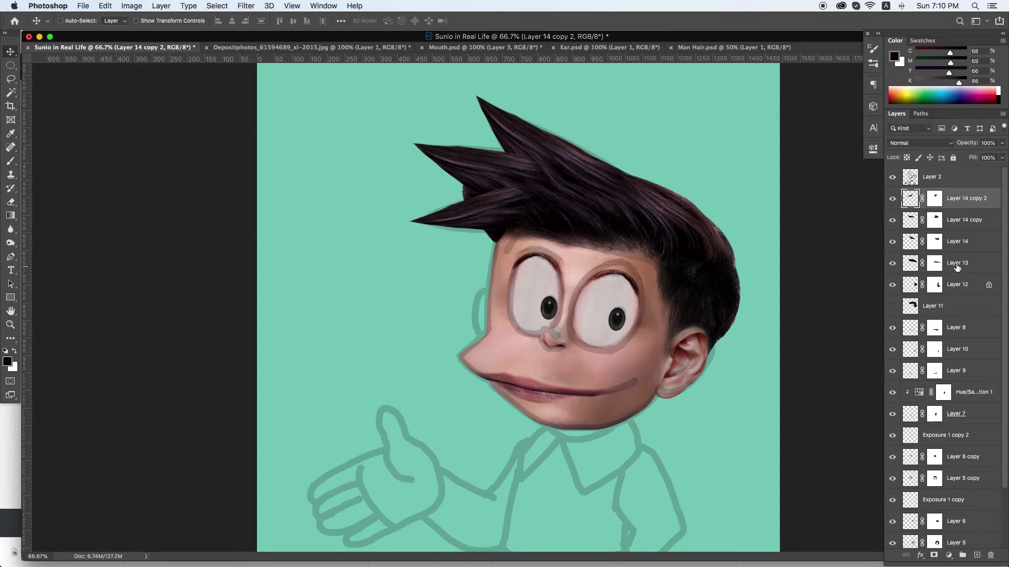
click(935, 262)
click(935, 199)
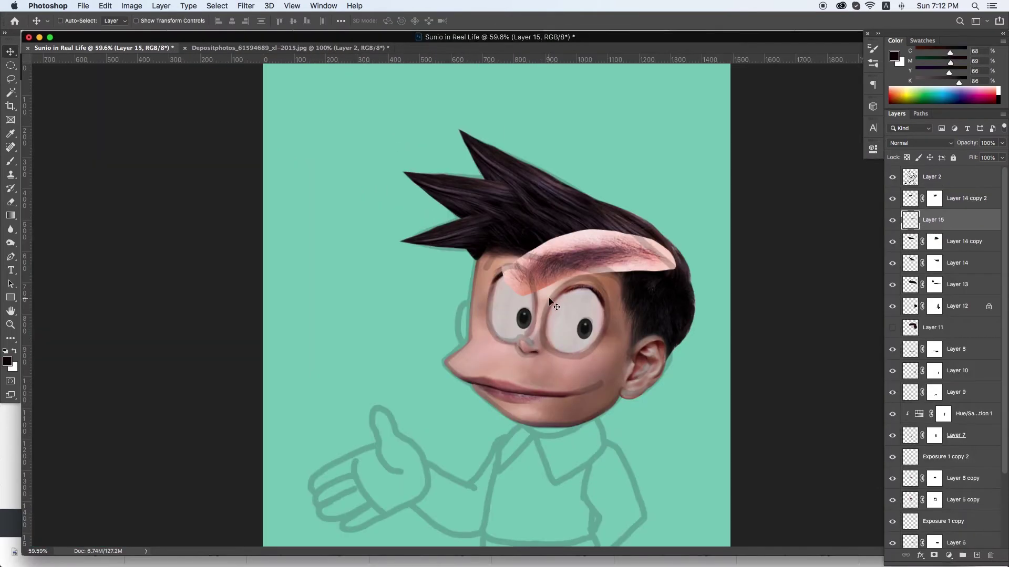
- Move the eyebrow above the new spike, shrink it over the eye, and desaturate it
key(ctrl+bracketright)
key(ctrl+t)
drag(675, 265, 623, 273)
key(Return)
key(ctrl+u)
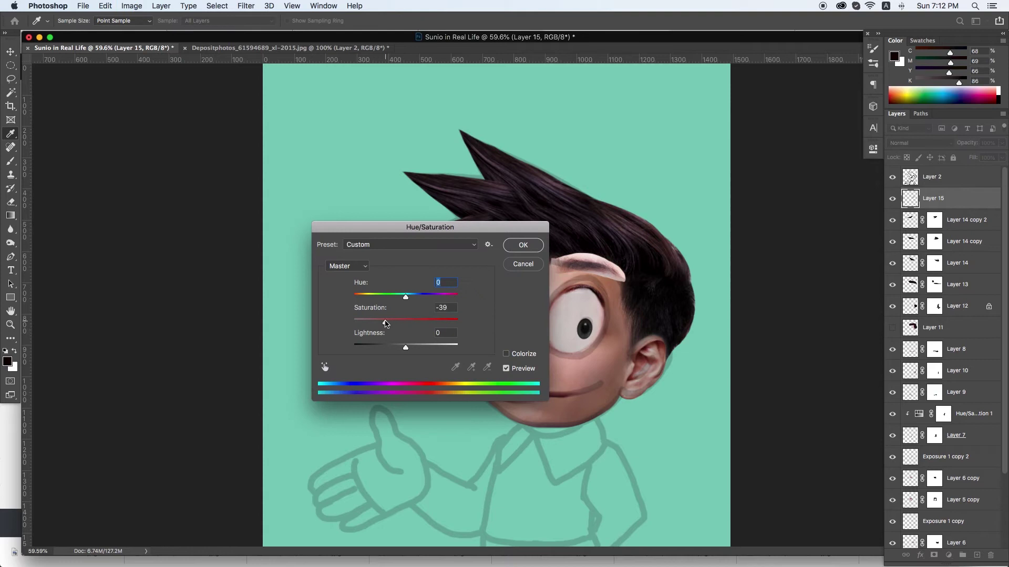
key(Return)
key(ctrl+l)
key(Return)
- Reshape the eyebrow in Liquify with the line-art sketch as backdrop
key(ctrl+shift+x)
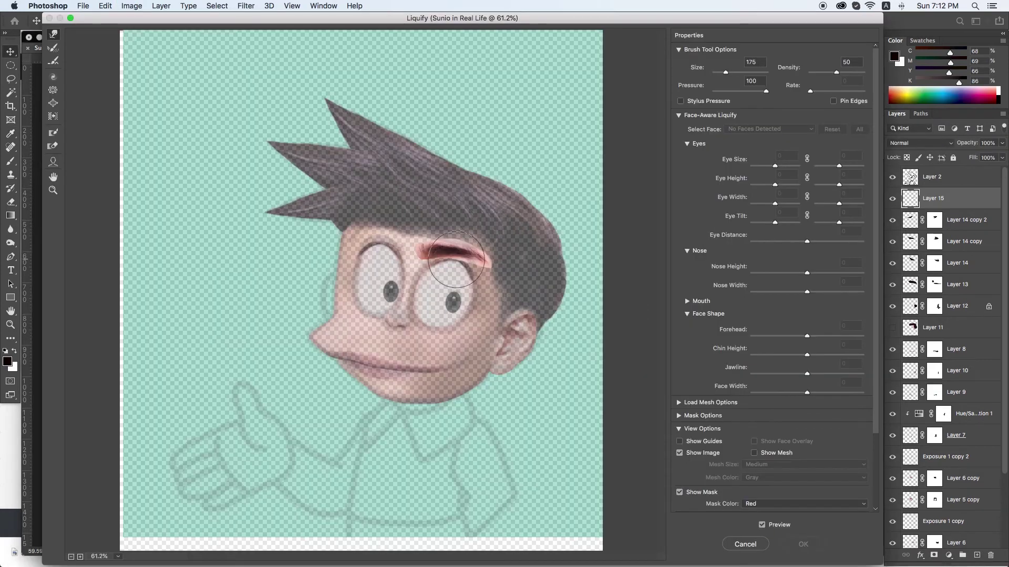
click(798, 452)
click(762, 562)
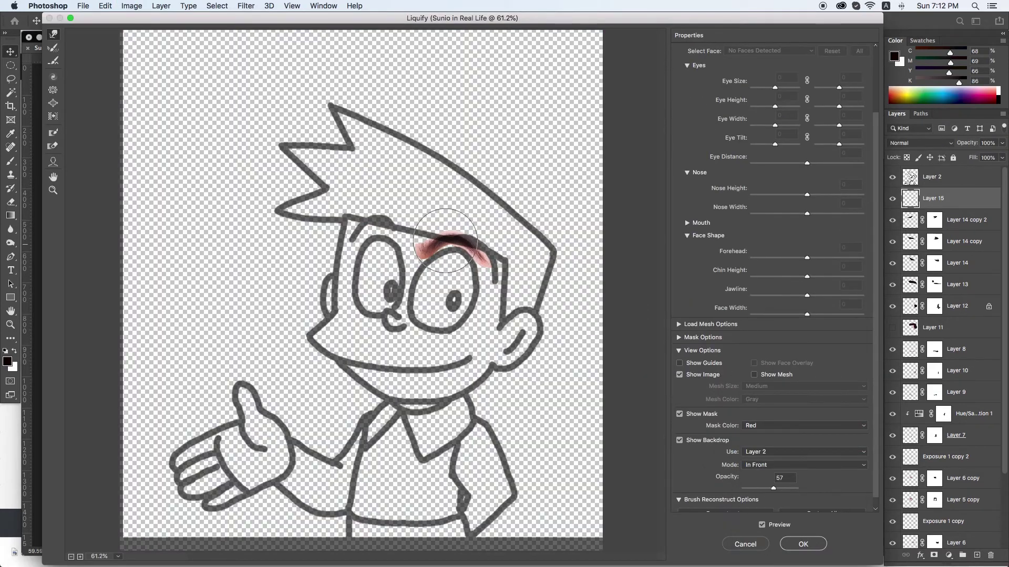
key(Return)
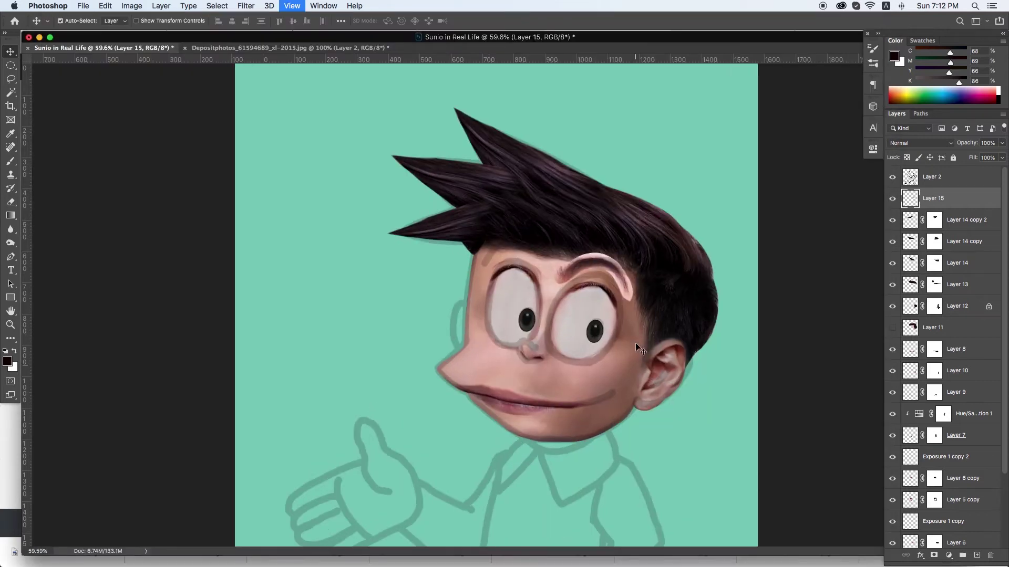
- Mask the eyebrow and brush its edge into the forehead with a smaller brush
key(x)
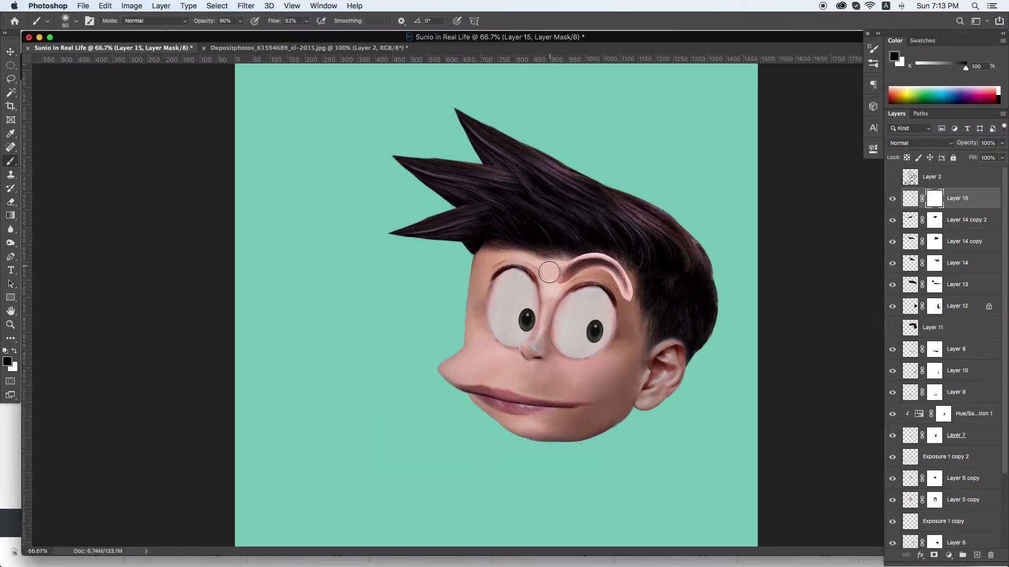
key(bracketleft)
key(bracketleft)
key(bracketleft)
scroll(550, 272, up, 1)
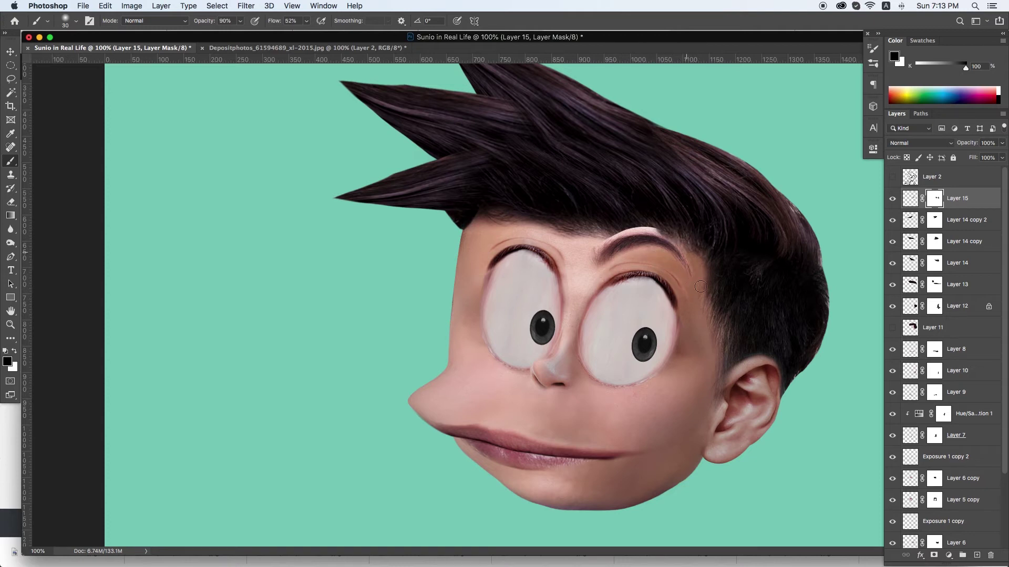
drag(635, 230, 633, 273)
key(super+z)
key(super+minus)
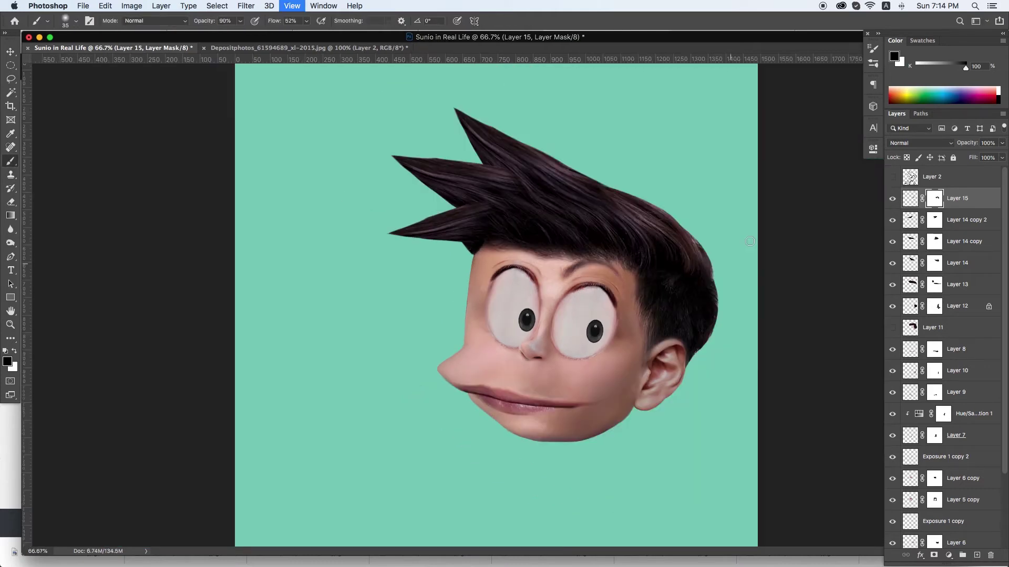
- Try blend modes on the eyebrow, keep the original, and bring up Levels
click(919, 143)
click(900, 143)
key(super+1)
key(super+l)
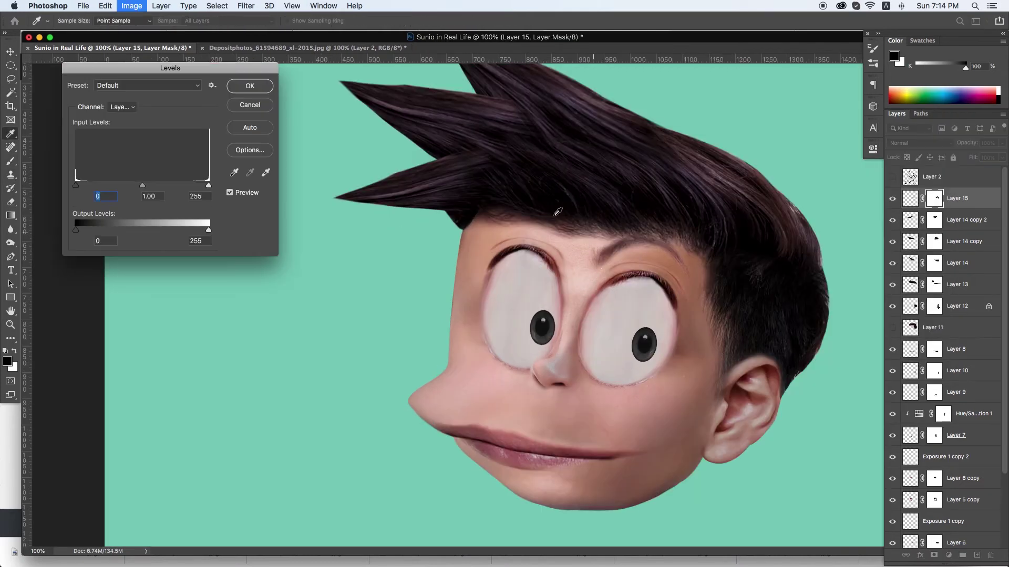
- Darken the eyebrow's midtones with Levels on its pixels rather than its mask
key(Escape)
click(910, 198)
key(super+l)
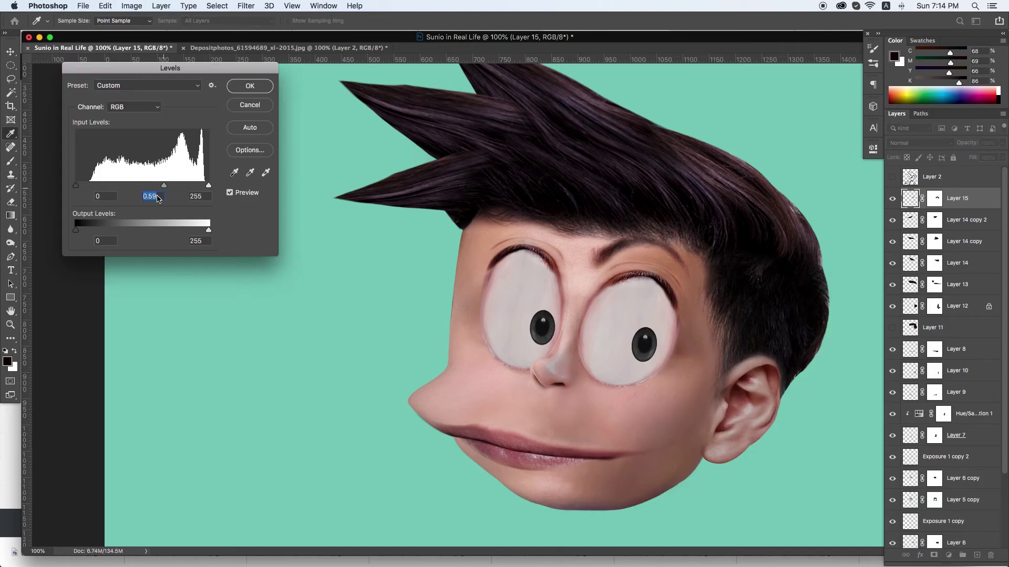
key(Escape)
key(b)
- Duplicate the eyebrow, flip it horizontally, and place the mirror over the left eye
key(super+j)
key(super+t)
right_click(517, 211)
click(546, 428)
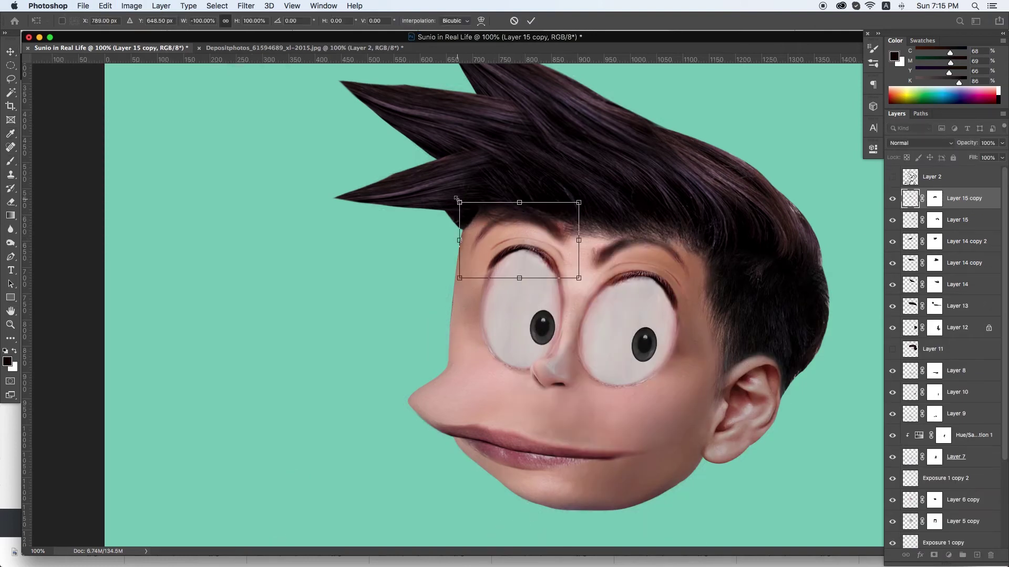
drag(526, 241, 530, 236)
key(Return)
key(v)
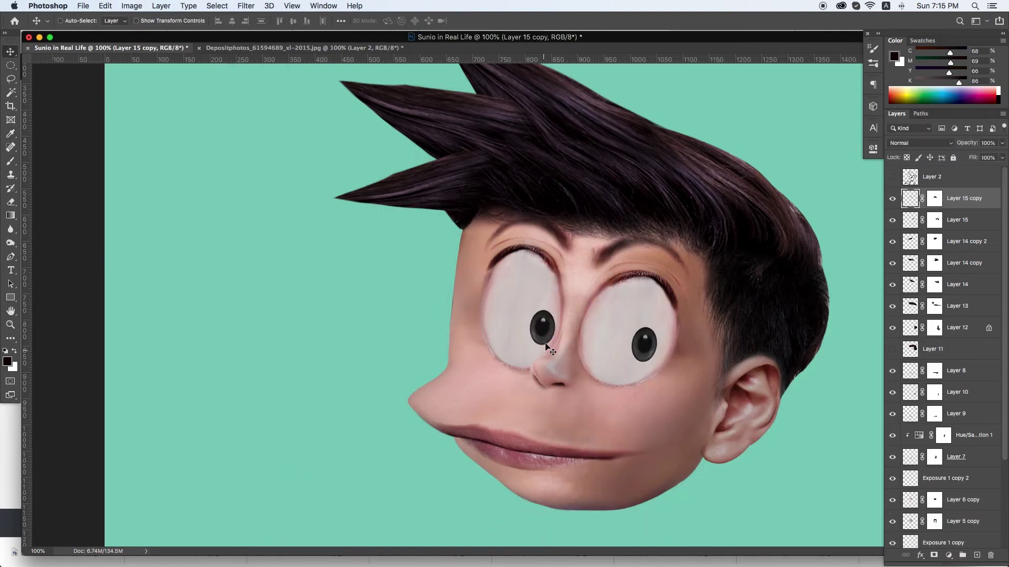
- Select the lower-lip Layer 9 and bring up Hue/Saturation to reduce its saturation
key(super+minus)
super+click(704, 273)
super+click(513, 412)
key(super+u)
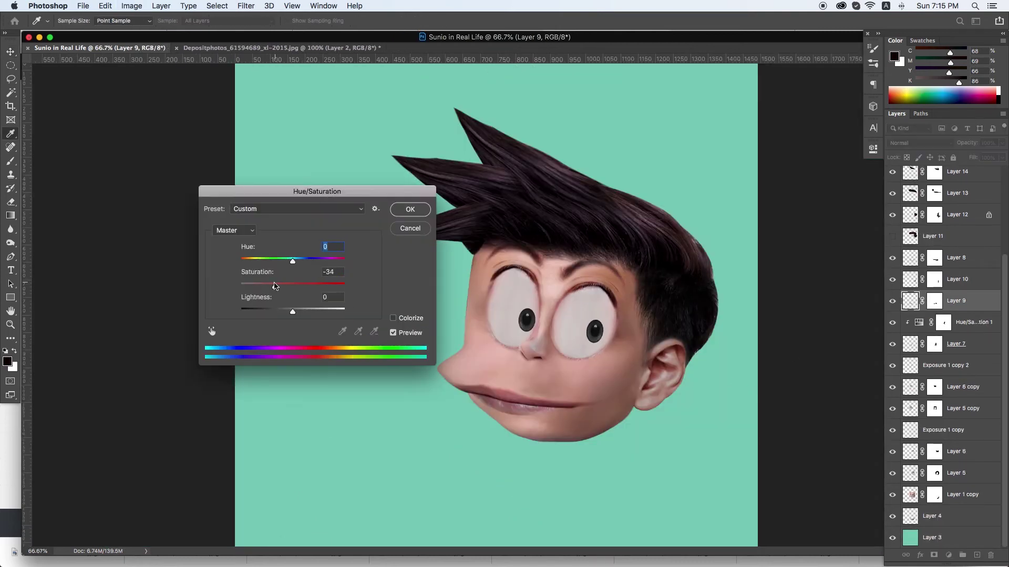
- Brush on the Hue/Saturation 1 mask to touch up the lip, then add a new layer
key(Escape)
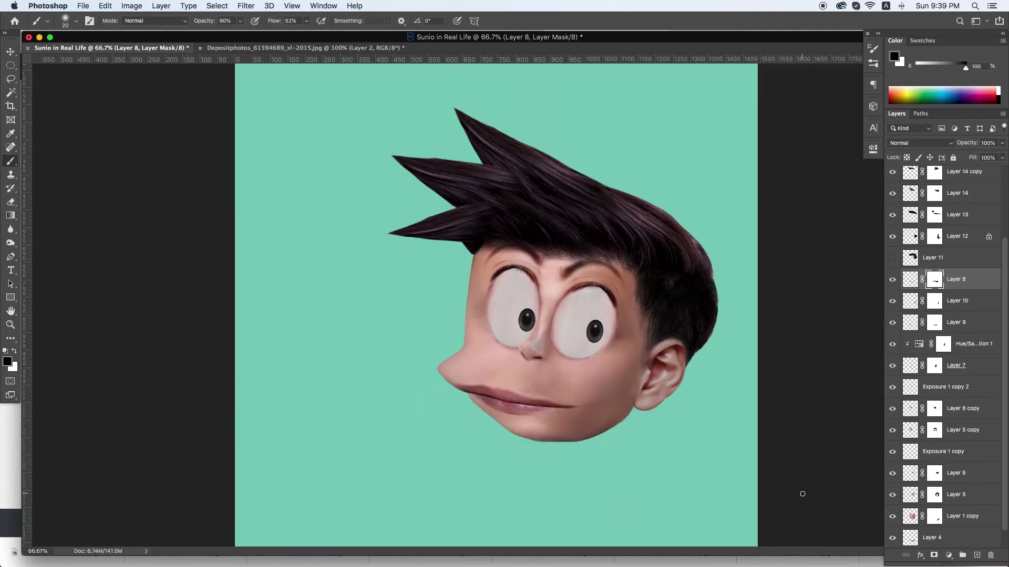
key(v)
super+click(603, 410)
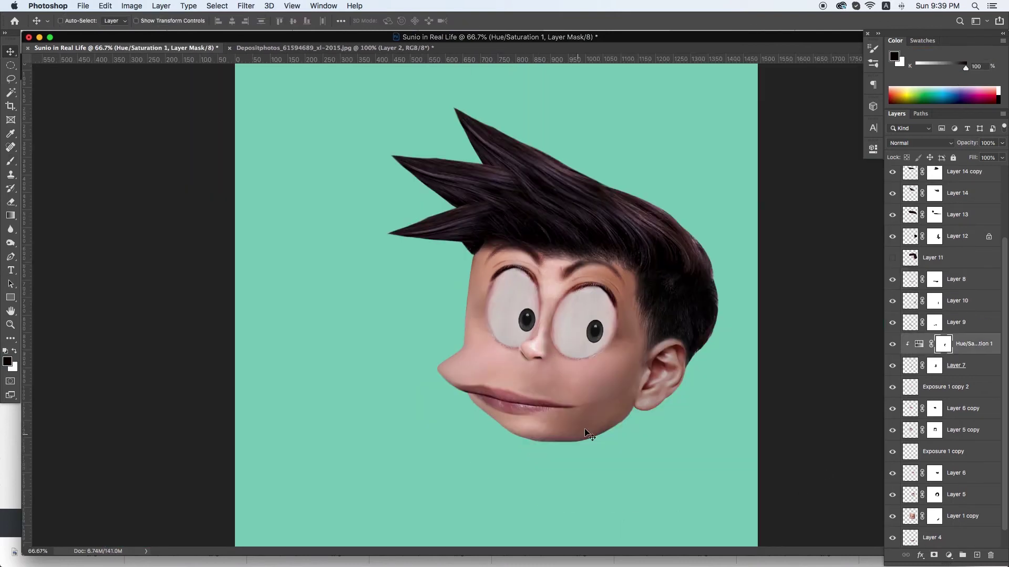
key(b)
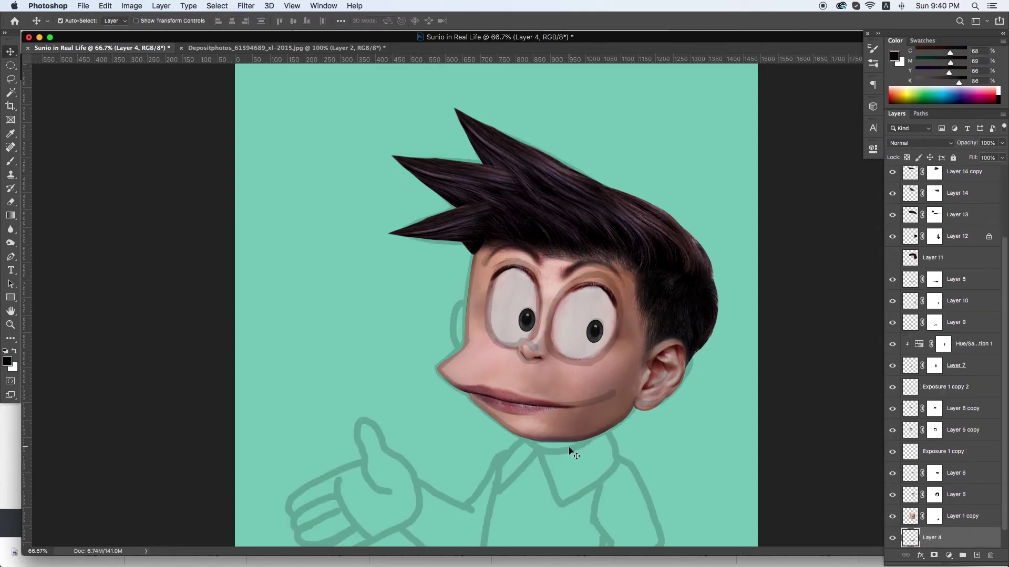
key(super+v)
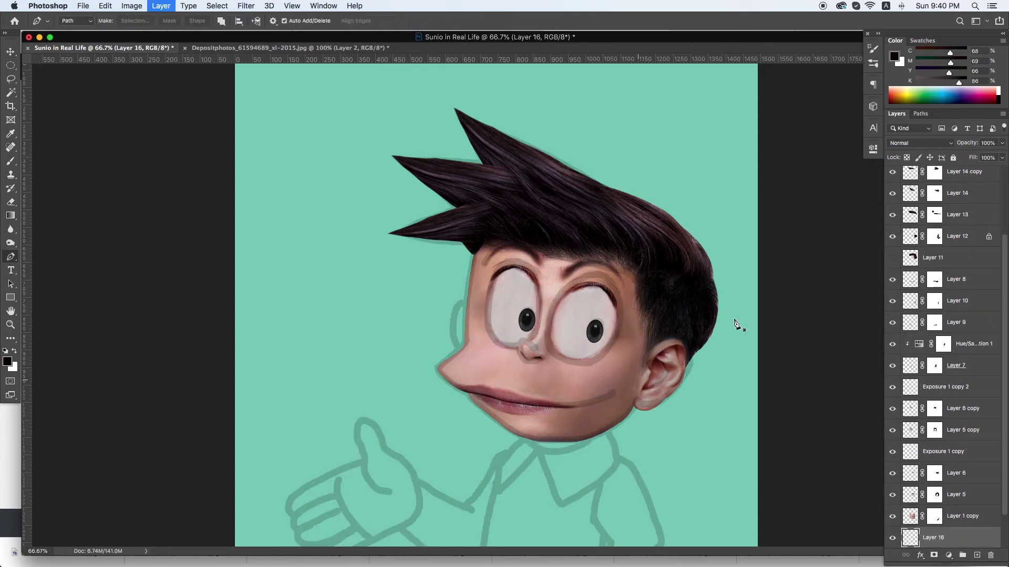
- Enlarge and rotate the collar piece under the chin, shaping it in Liquify over the sketch
key(super+t)
key(Return)
key(shift+super+x)
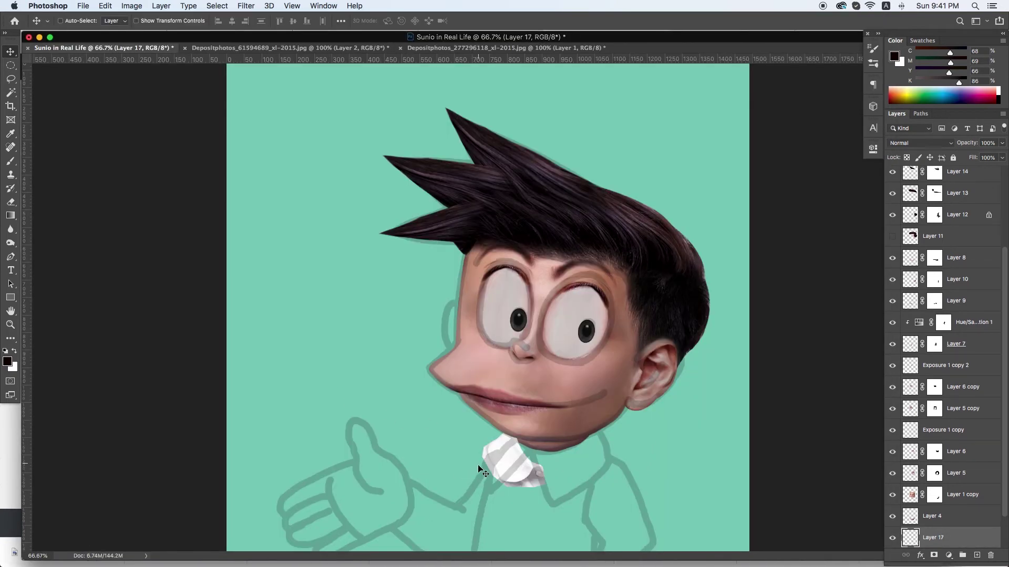
key(super+t)
drag(541, 489, 620, 457)
drag(636, 420, 540, 428)
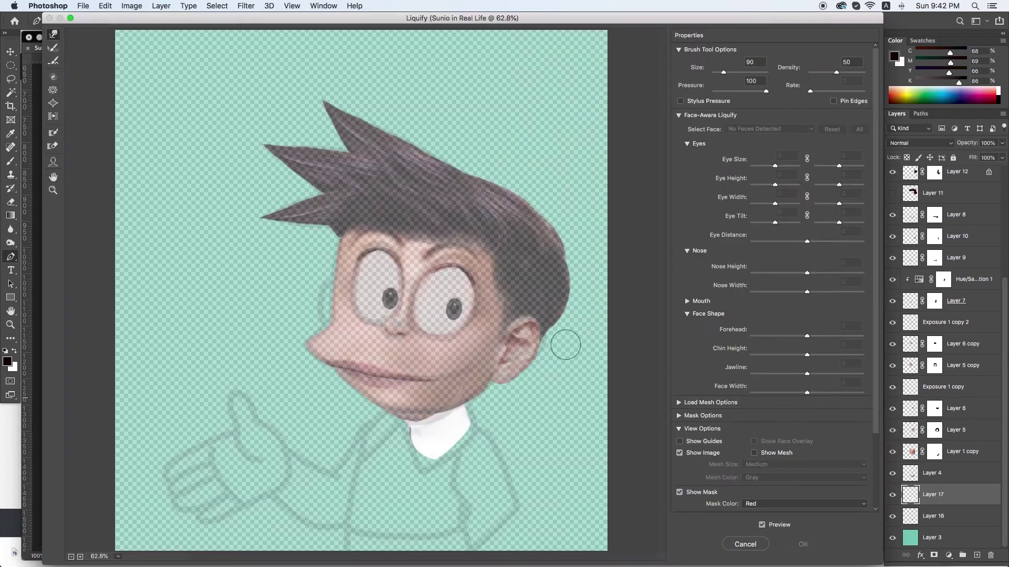
scroll(770, 316, down, 5)
click(804, 440)
click(762, 536)
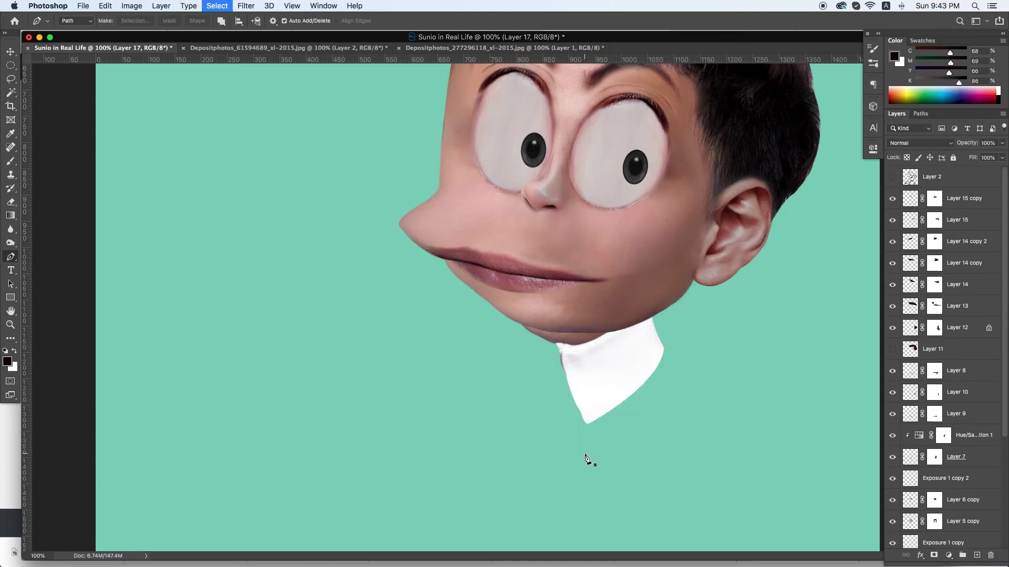
- Move a mirrored copy of the collar to the left side and rotate it into place
key(v)
drag(608, 367, 519, 354)
key(ctrl+t)
mouse_move(525, 390)
mouse_down()
mouse_move(542, 344)
mouse_move(530, 362)
mouse_up()
key(Return)
key(p)
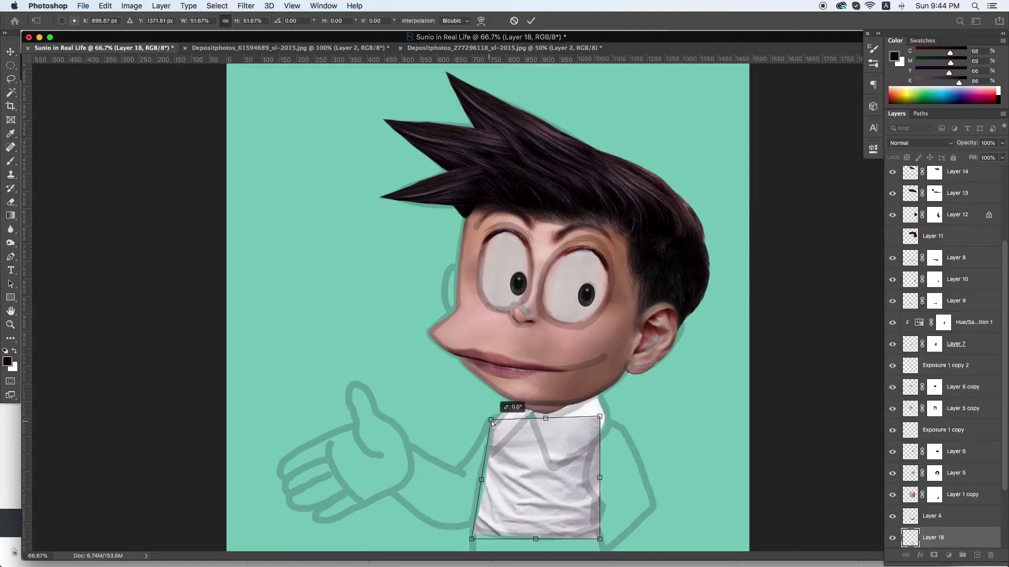
- Reshape the shirt and sleeve in Liquify, then rotate the hand photo over the cartoon hand
key(Return)
key(ctrl+shift+x)
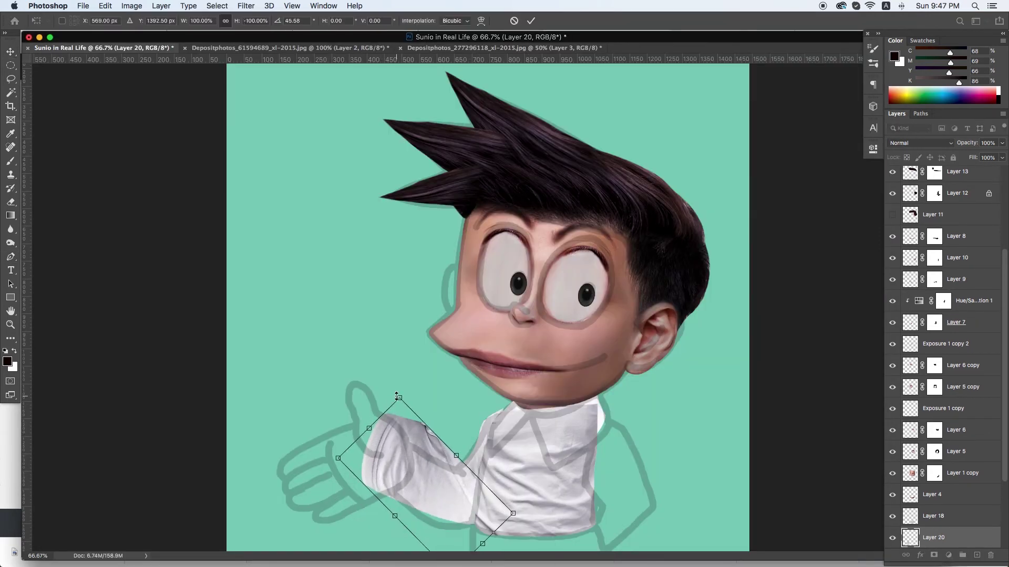
key(Return)
key(ctrl+shift+x)
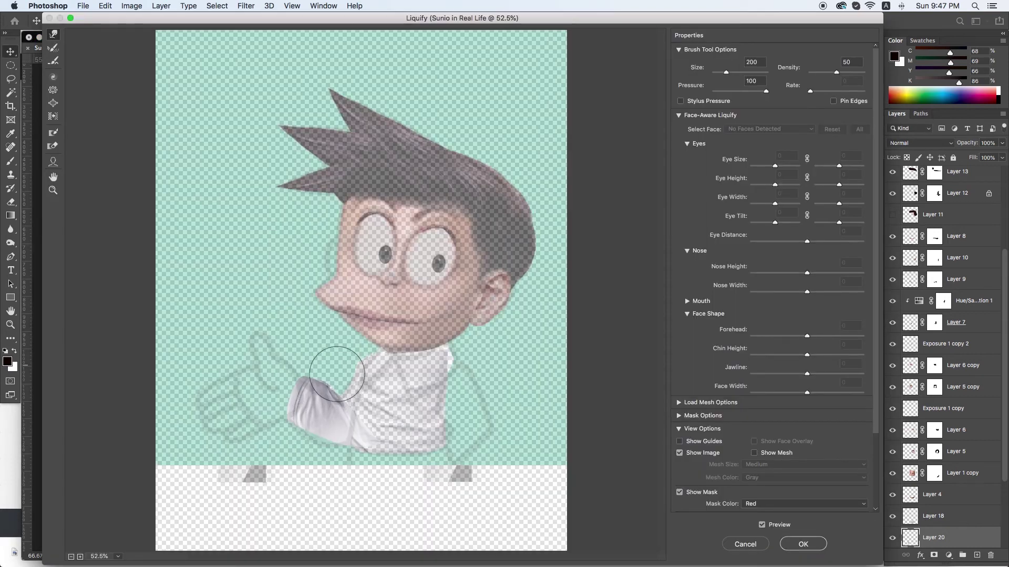
key(Return)
key(p)
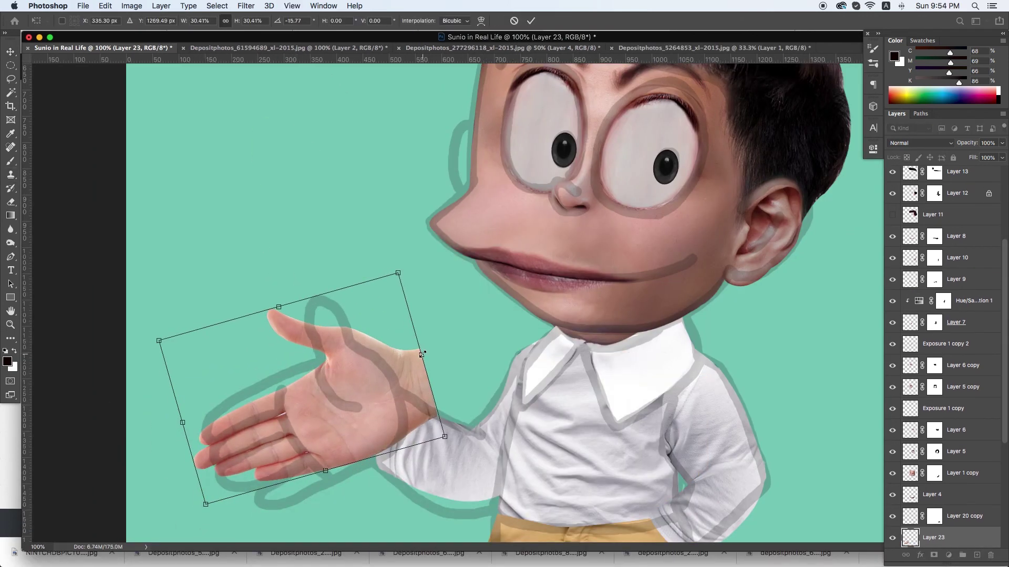
drag(422, 355, 373, 412)
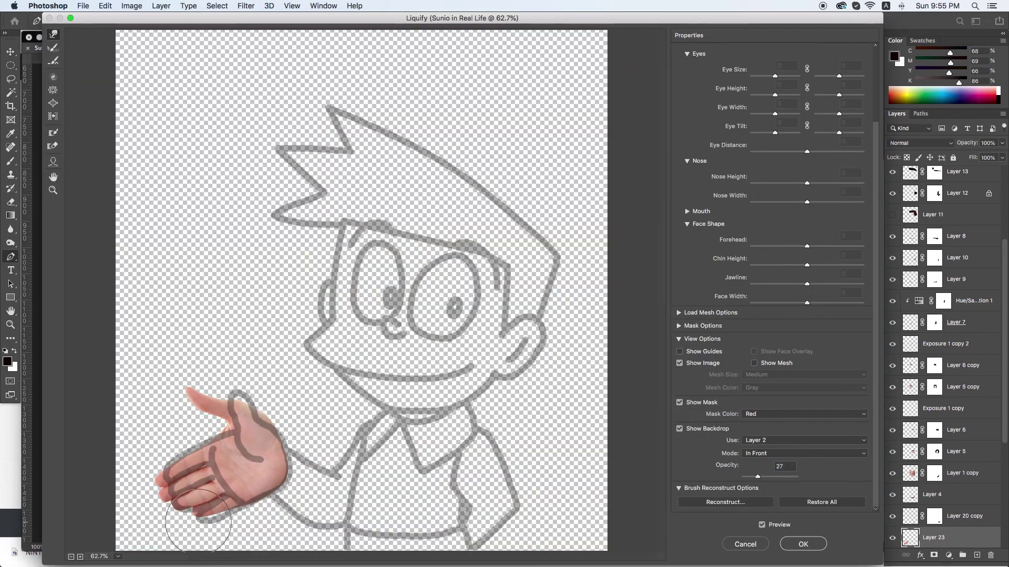
- Apply the hand's Liquify, copy the thumb to its own layer, and transform and reshape it
key(Return)
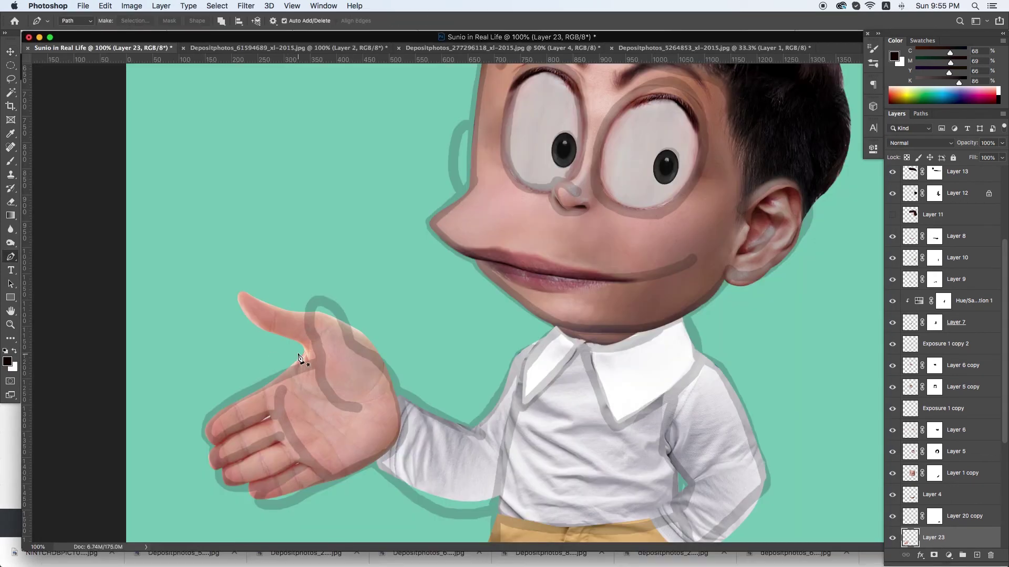
key(ctrl+j)
key(ctrl+t)
key(Return)
key(ctrl+shift+x)
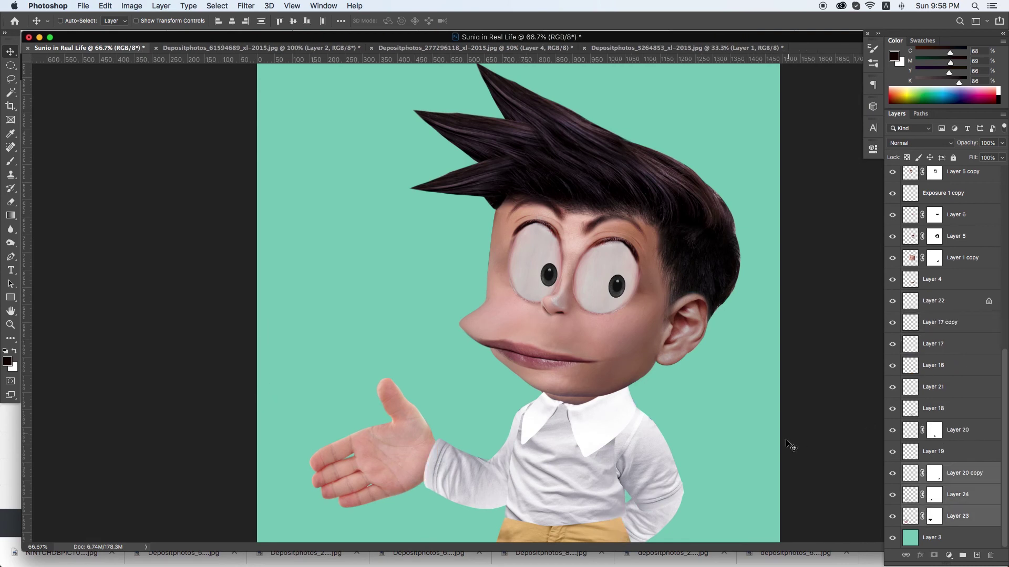
super+click(644, 517)
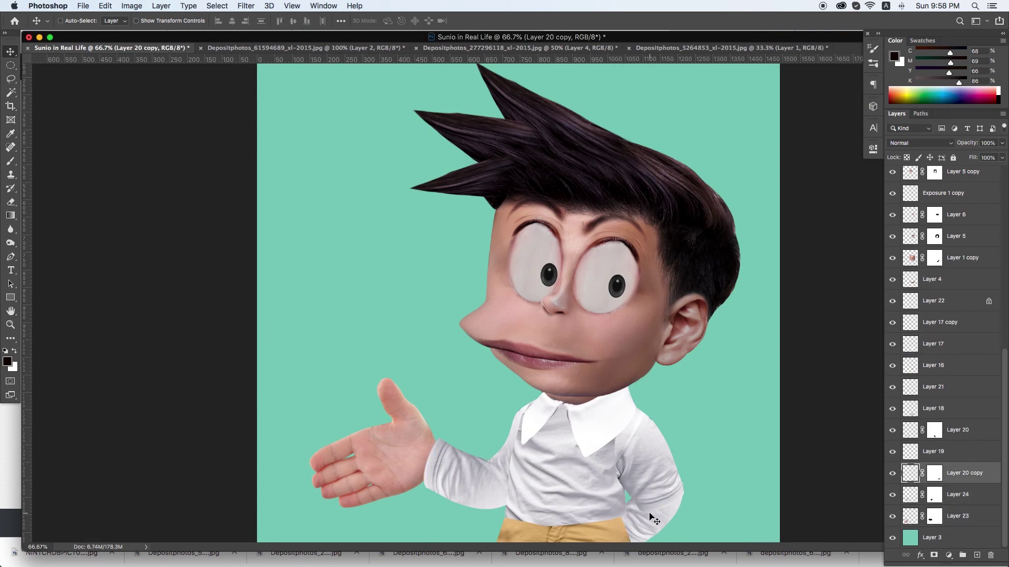
- Move Layer 20 copy above the trousers and group the shirt layers into Group 1
drag(940, 294, 939, 294)
key(super+backslash)
key(b)
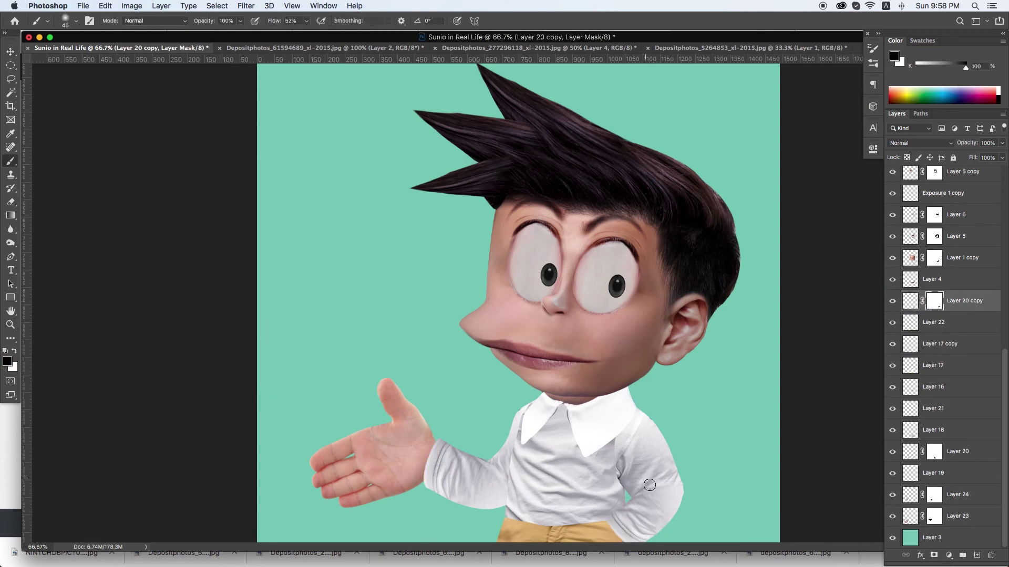
super+click(533, 504)
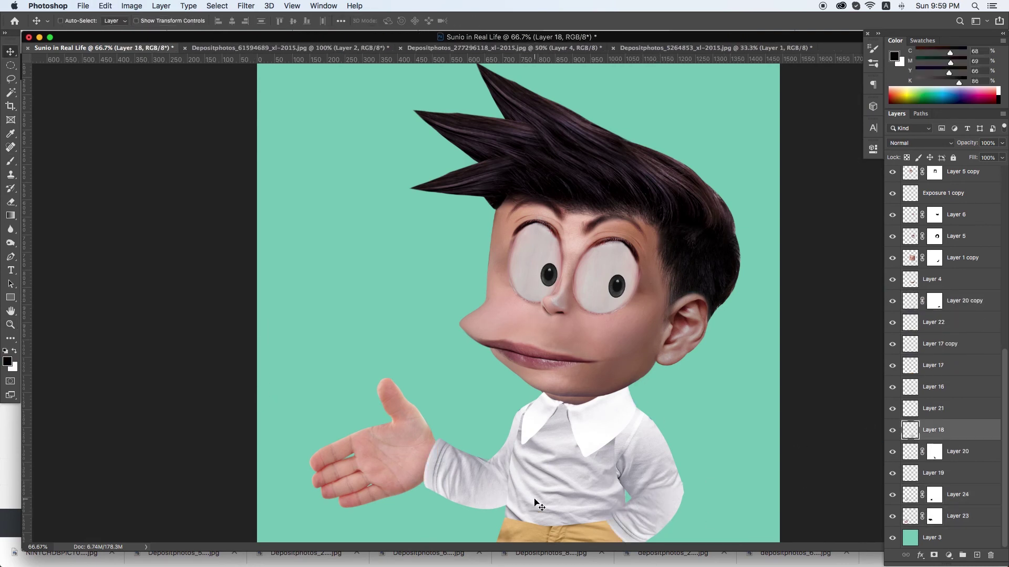
shift+super+click(630, 441)
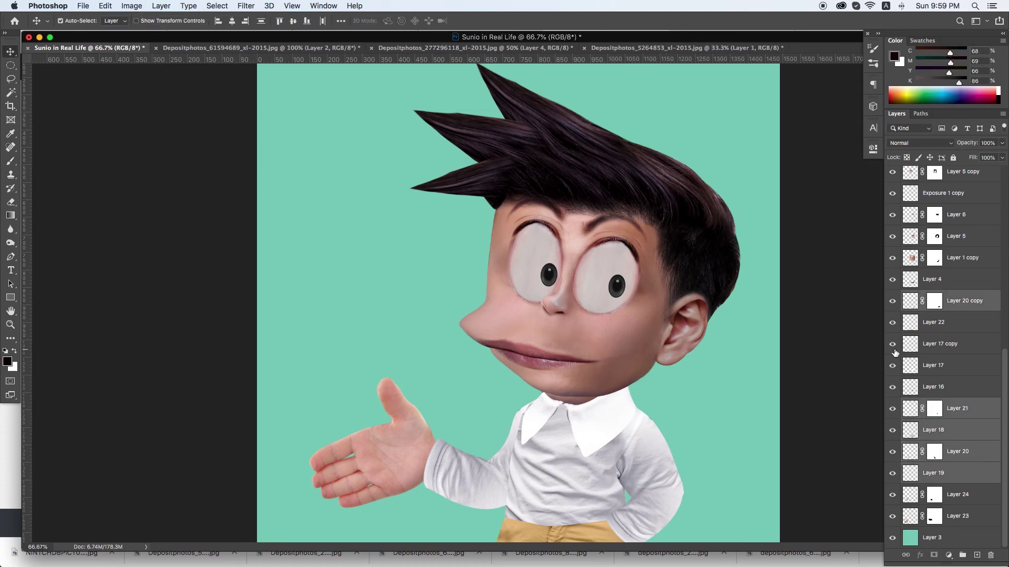
key(super+g)
- Trace and erase the collar on Layer 18, then add a Hue/Saturation adjustment for the trousers
super+click(547, 457)
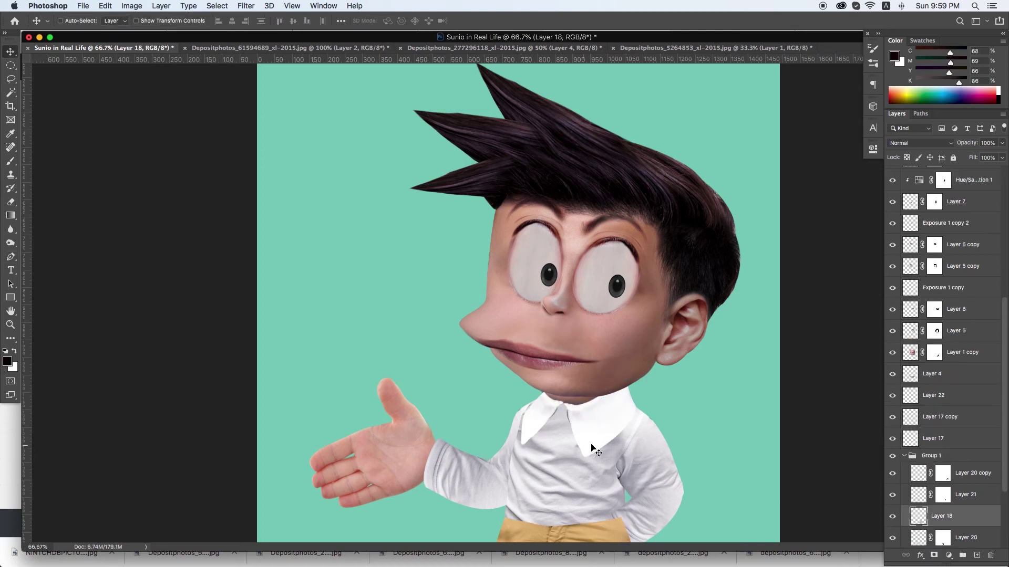
click(571, 430)
click(562, 405)
click(545, 423)
key(alt+bracketright)
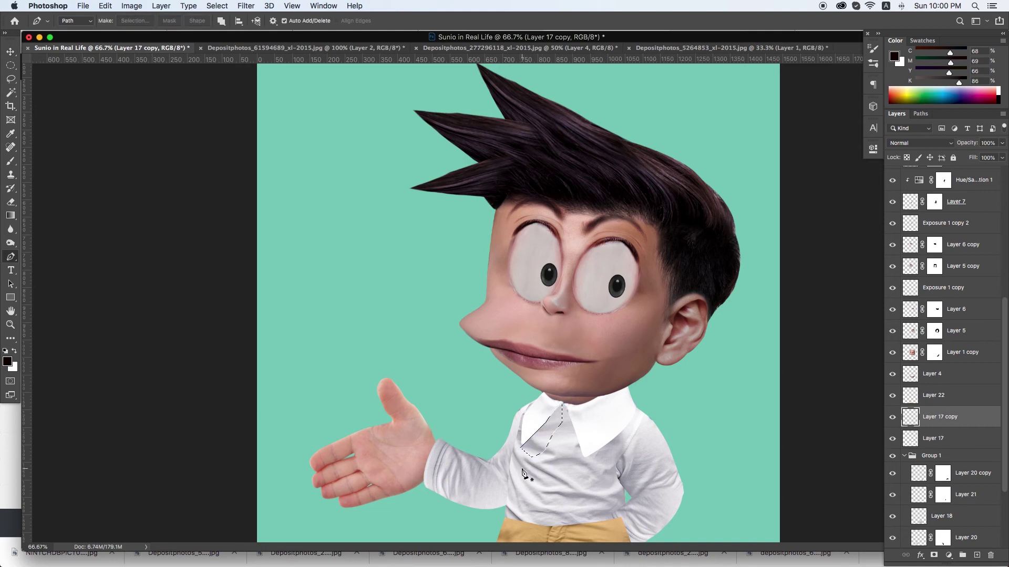
key(e)
super+click(505, 471)
key(super+d)
super+click(620, 539)
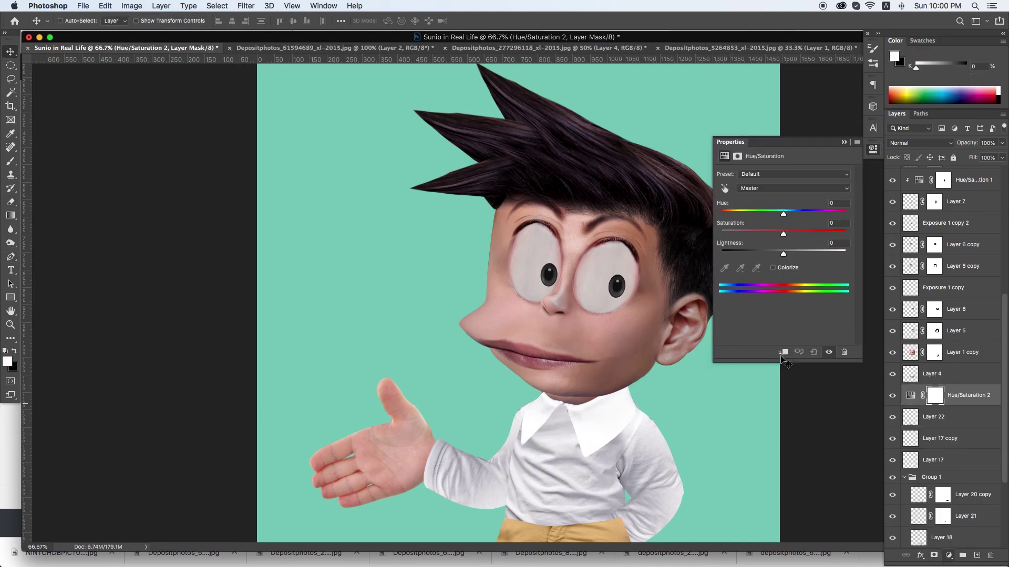
- Tint the trousers green and mask out part of the shirt hem at the waist
drag(746, 235, 764, 236)
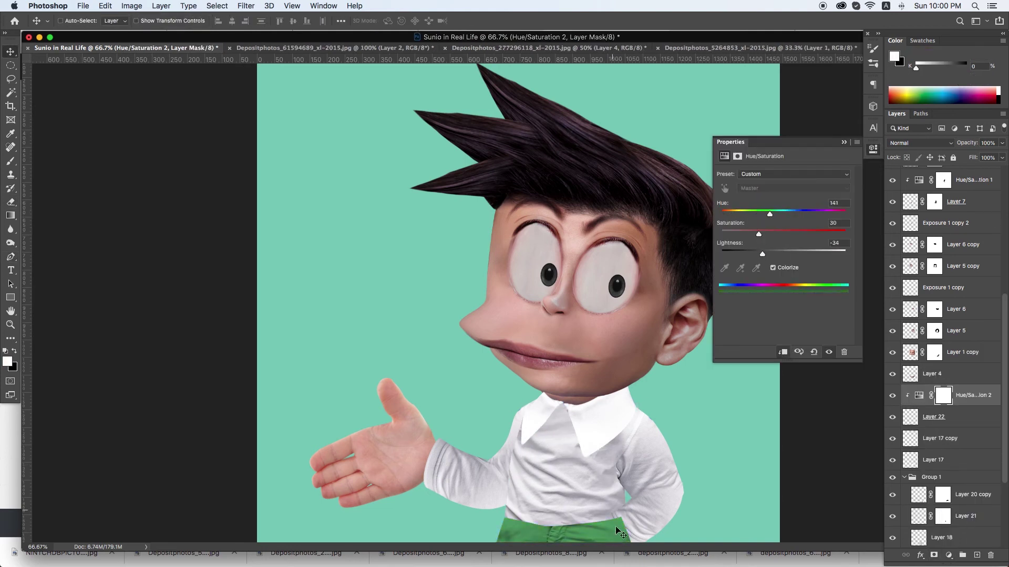
super+click(620, 533)
key(super+1)
super+click(682, 493)
key(b)
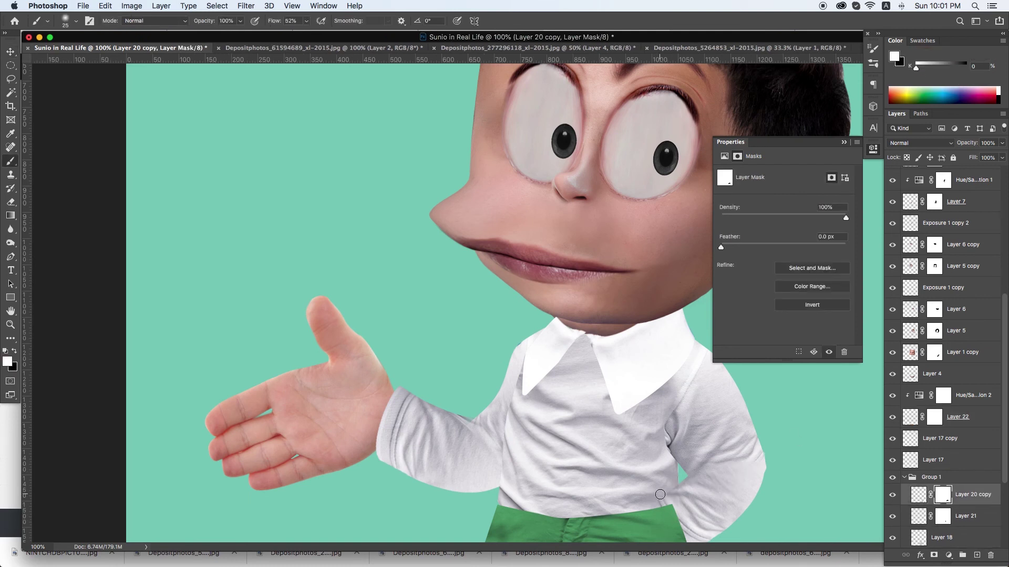
- Clip a -3.70 Exposure adjustment to the trousers with a black mask for shading
super+click(666, 503)
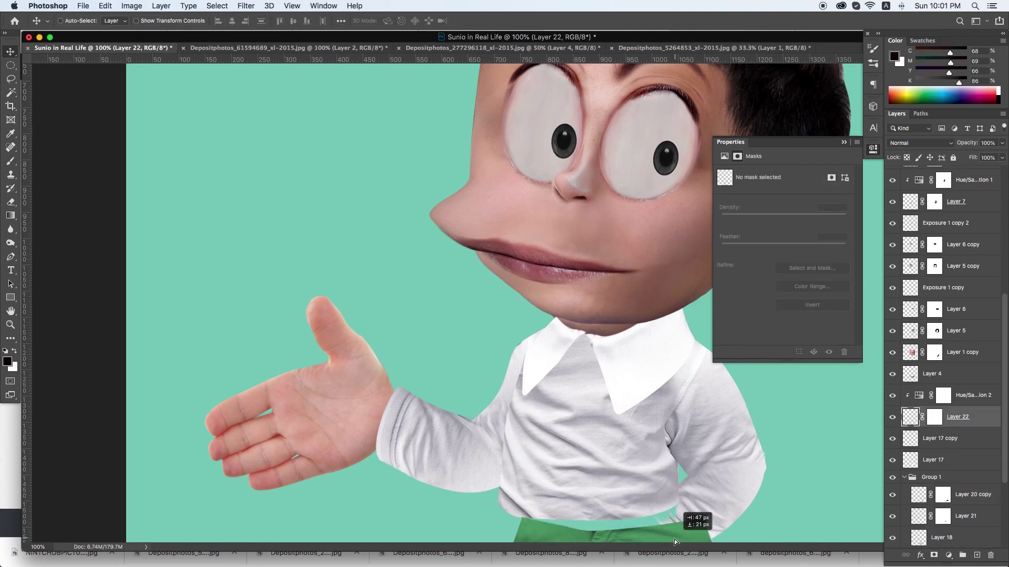
click(948, 555)
click(940, 412)
drag(783, 200, 749, 200)
key(super+i)
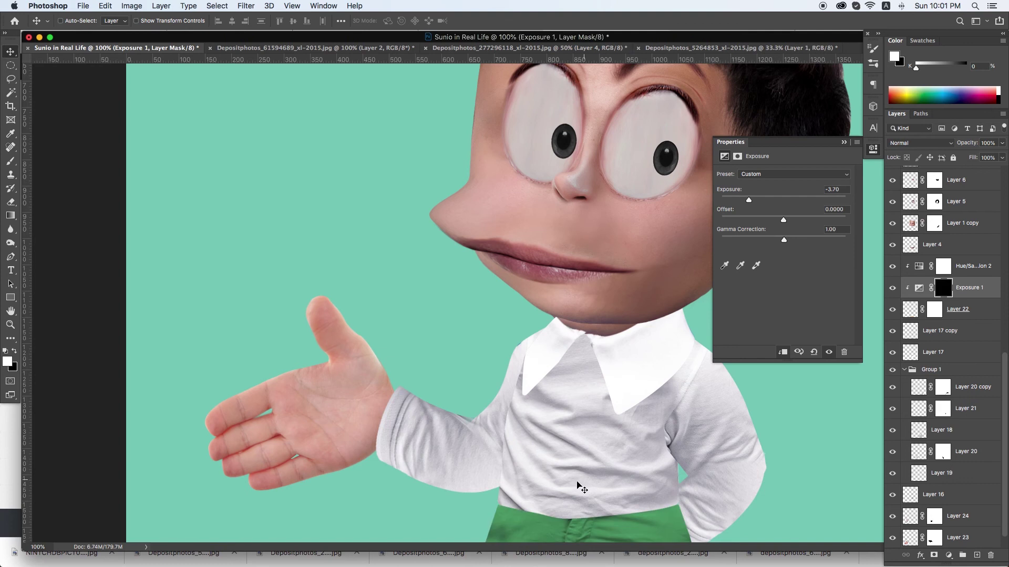
key(b)
key(5)
key(5)
key(bracketright)
key(bracketright)
key(bracketright)
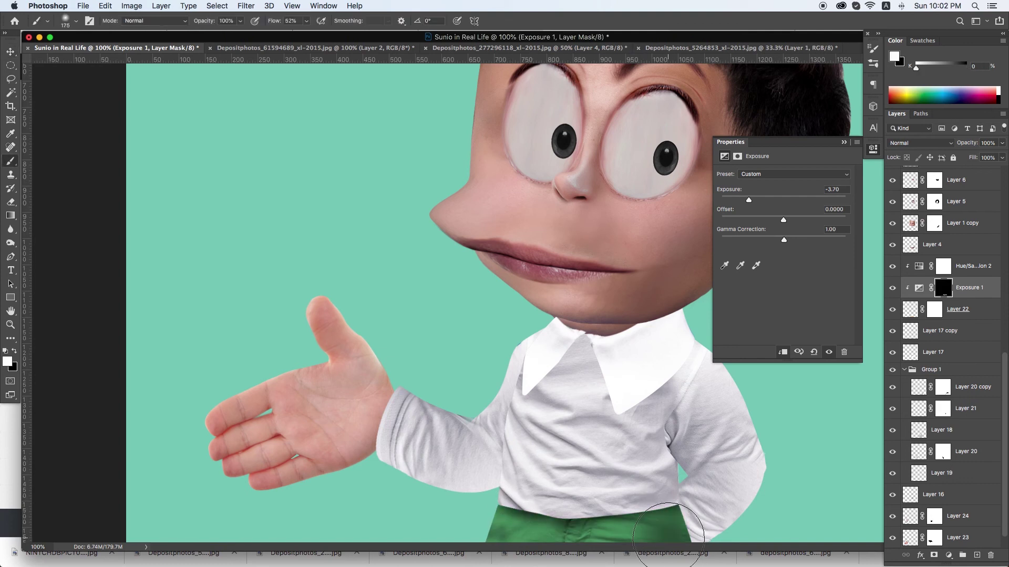
key(super+minus)
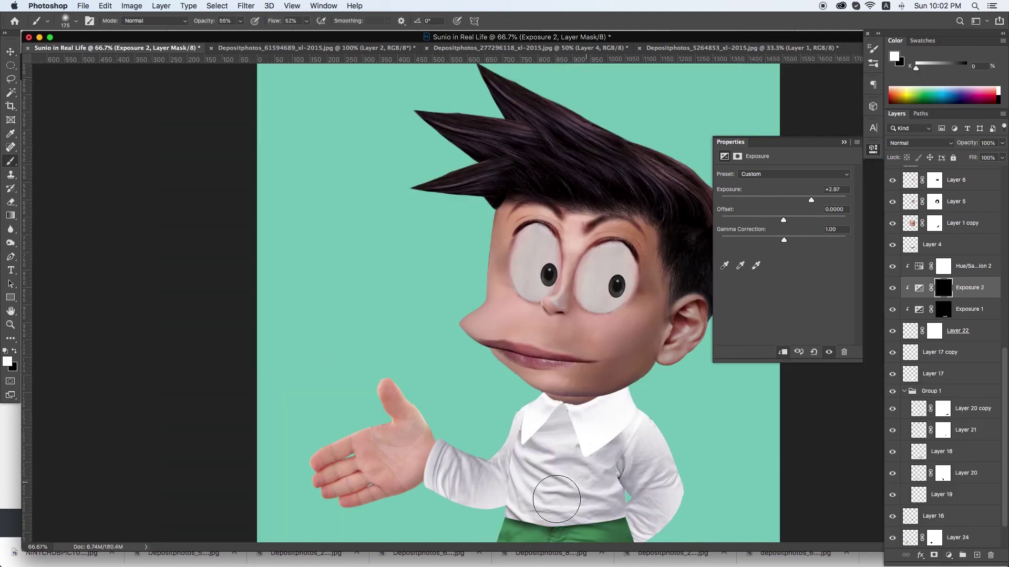
- Clip a Hue/Saturation adjustment to the shirt group and tint it blue
click(924, 392)
click(782, 352)
mouse_move(721, 214)
mouse_down()
mouse_move(795, 214)
mouse_move(775, 253)
mouse_up()
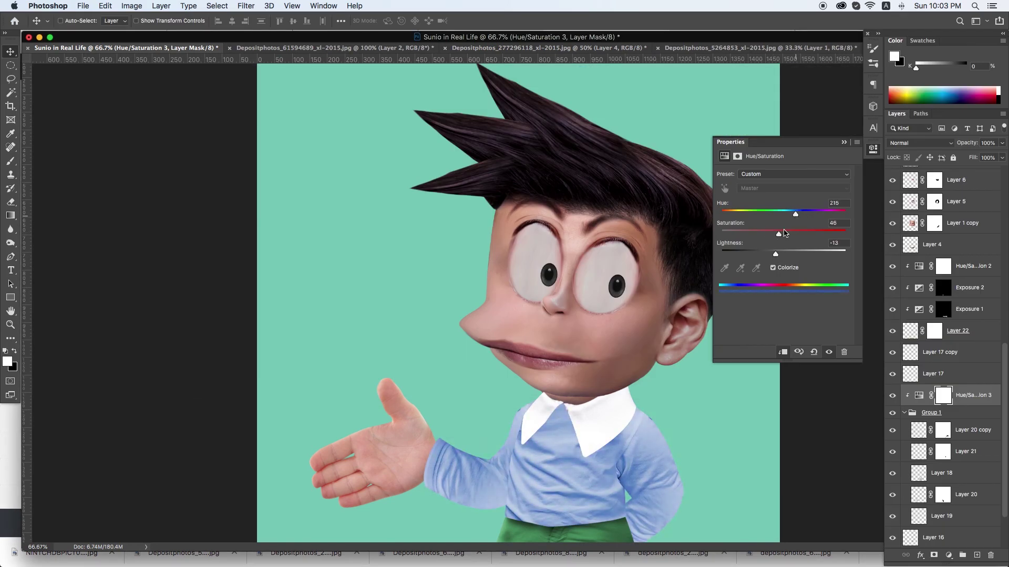
- Lock Layer 19's transparency, then clip a black-masked Exposure adjustment to the shirt group
ctrl+click(652, 426)
ctrl+click(764, 506)
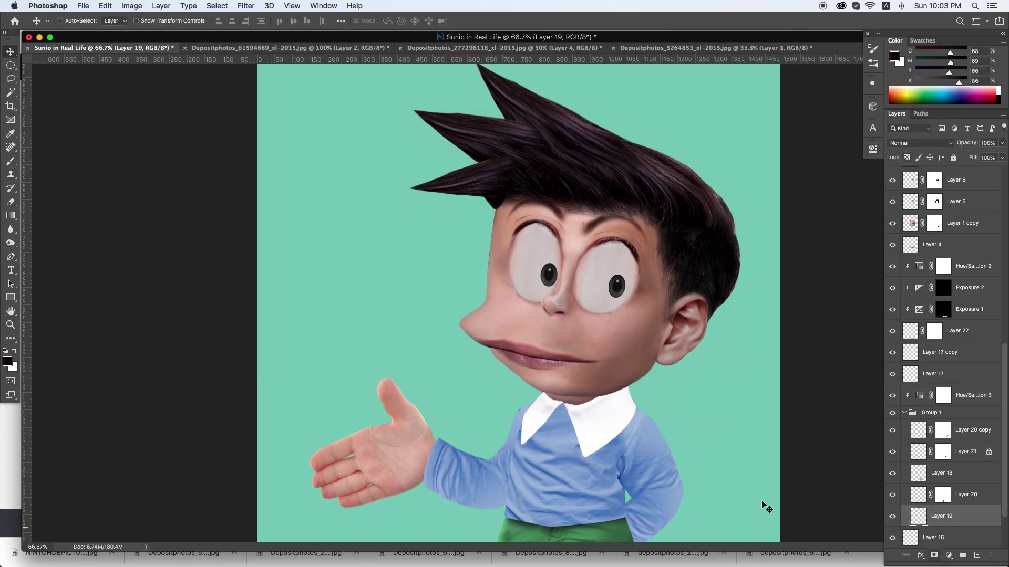
key(slash)
key(s)
click(943, 494)
key(b)
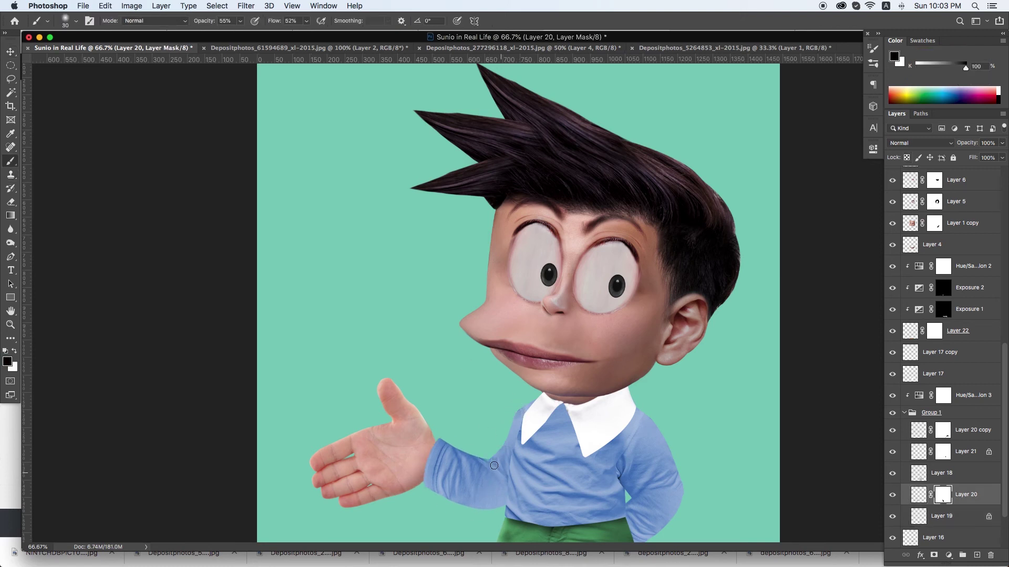
click(948, 555)
click(914, 415)
key(ctrl+i)
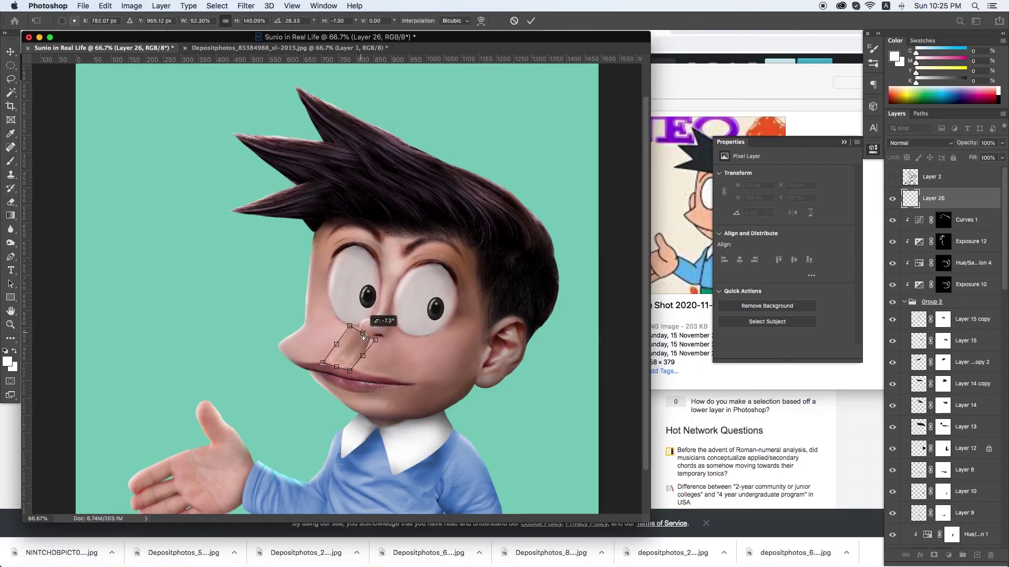
- Commit the nose placement, move it into the face group, and lower its saturation to -14
key(Return)
key(ctrl+bracketleft)
key(ctrl+u)
drag(151, 250, 152, 254)
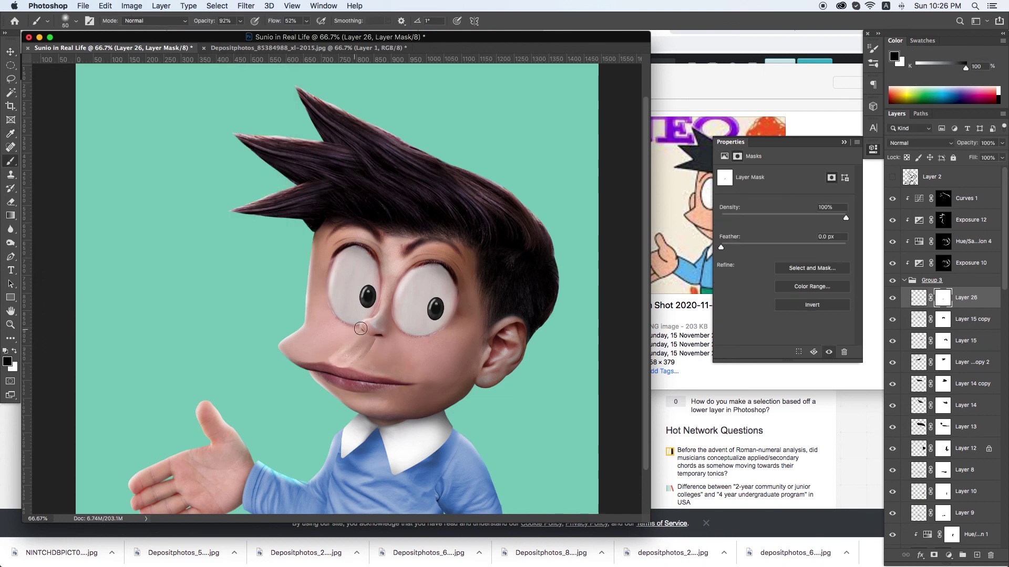
key(ctrl+2)
key(ctrl+u)
drag(150, 250, 143, 255)
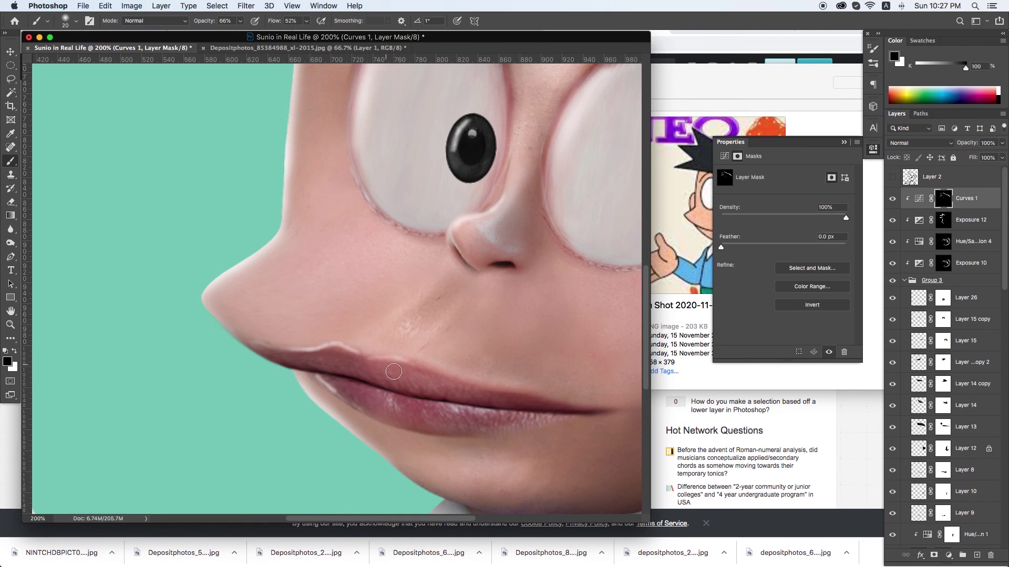
- Zoom out to the whole figure and prepare a larger white brush for mask painting
key(super+minus)
key(super+minus)
key(super+minus)
key(x)
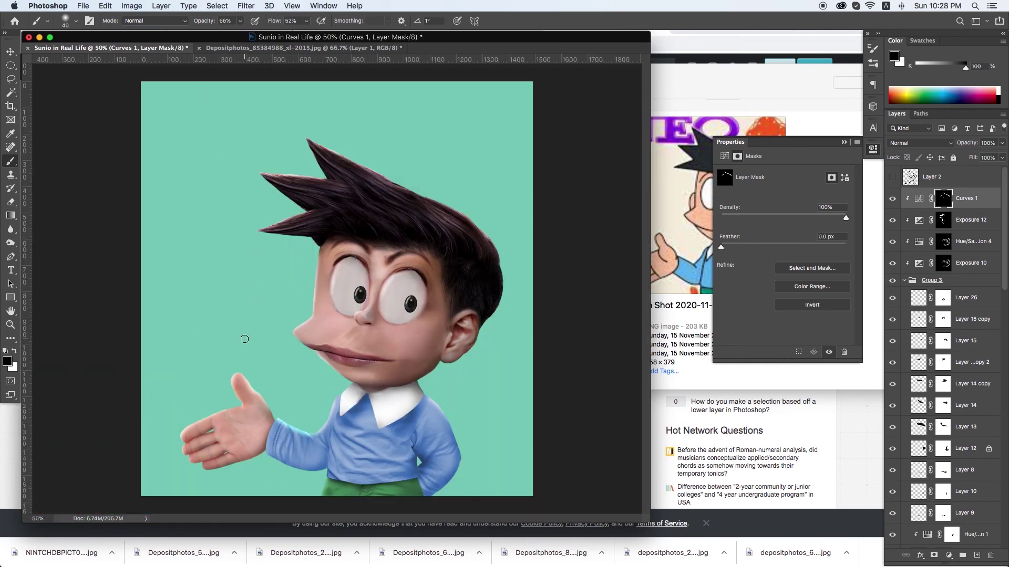
key(alt+bracketleft)
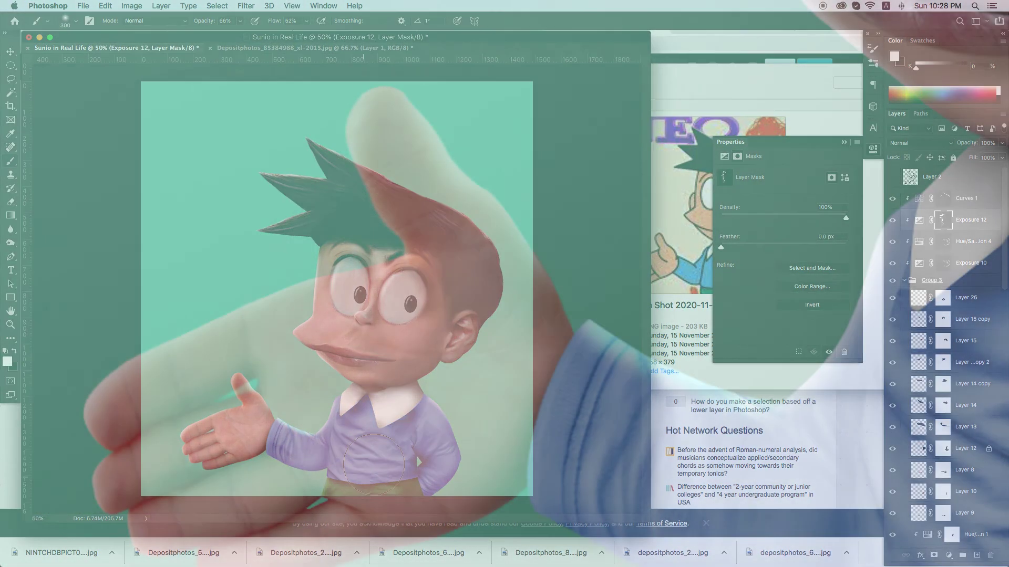